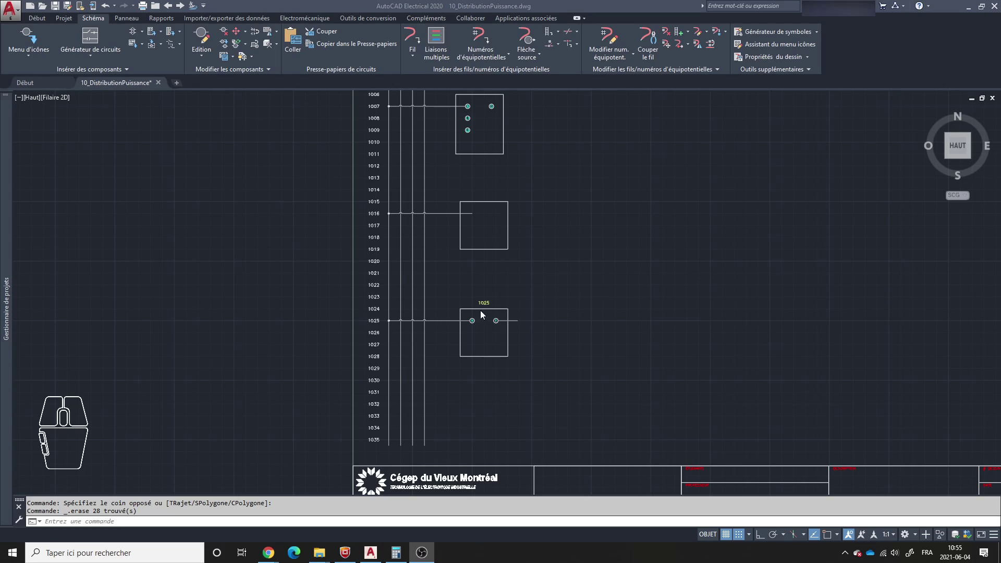
- Examine the device box at line 1025, its N and G terminals and the wires attached to them
scroll(480, 312, "up", 4)
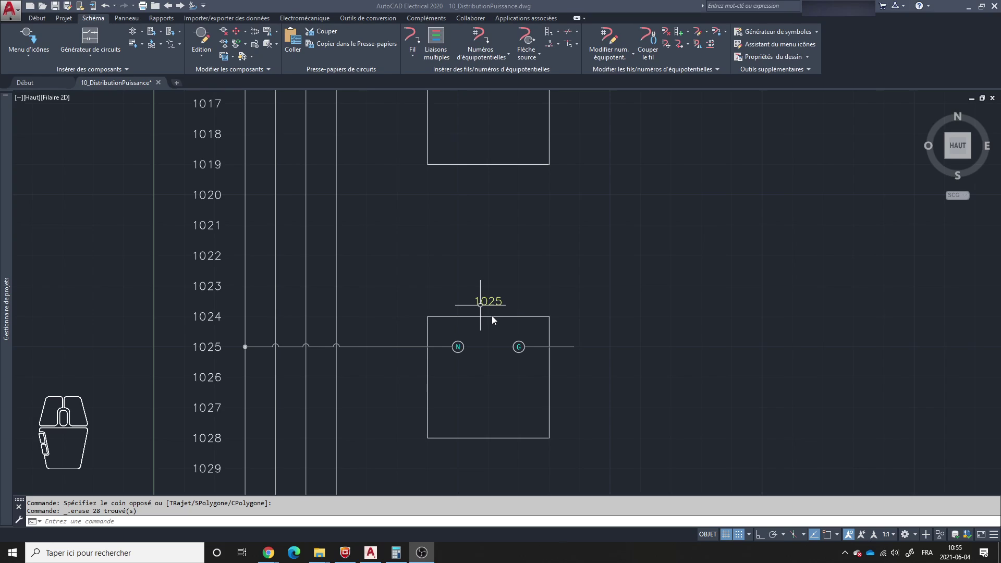
scroll(475, 308, "down", 5)
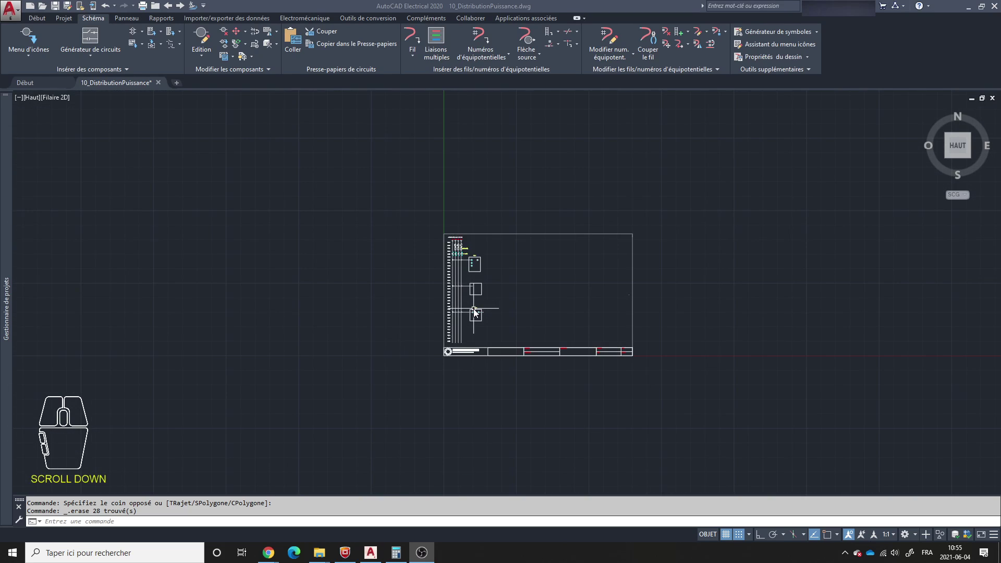
scroll(479, 331, "up", 4)
scroll(475, 295, "up", 2)
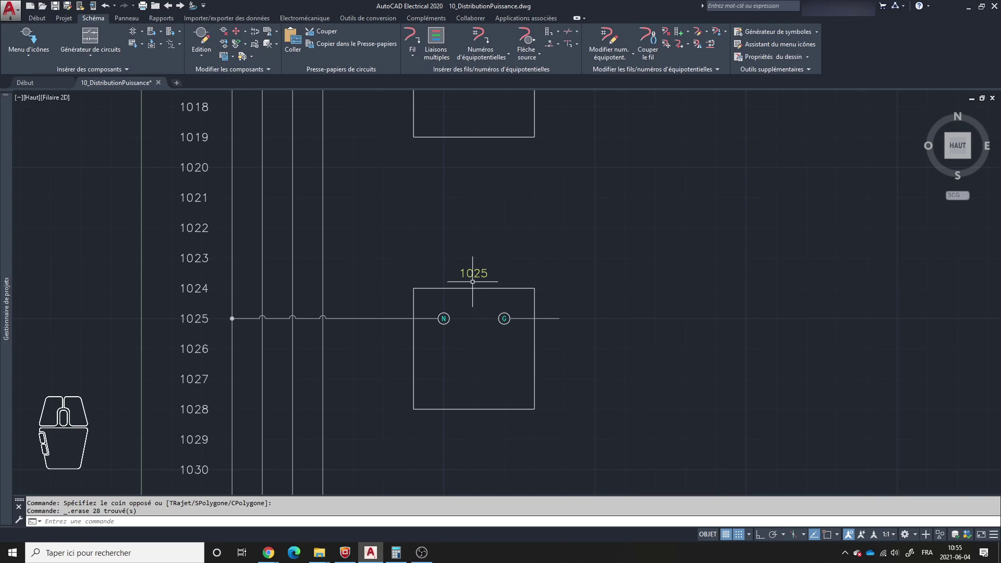
scroll(574, 316, "up", 2)
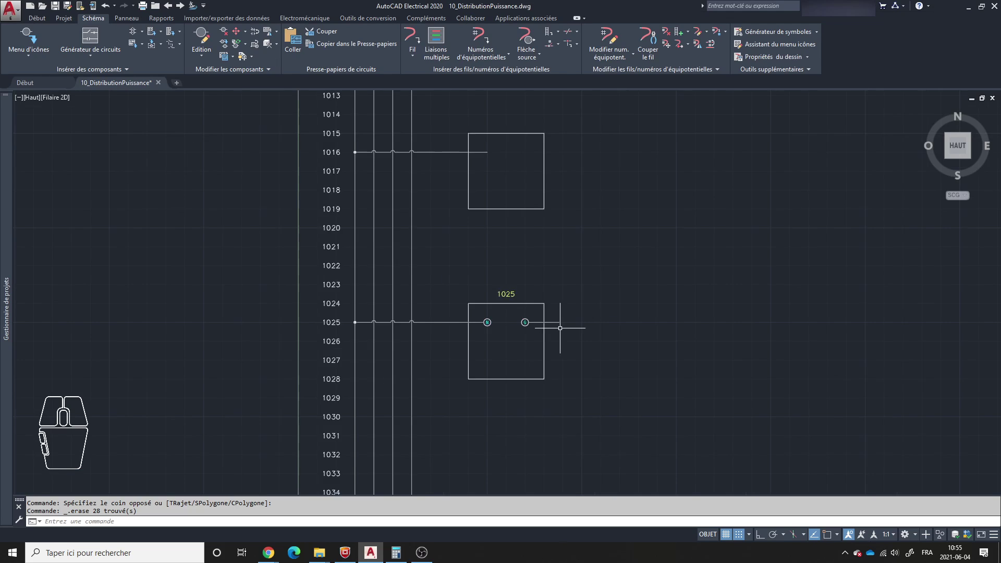
middle_click_drag(559, 324, 545, 316)
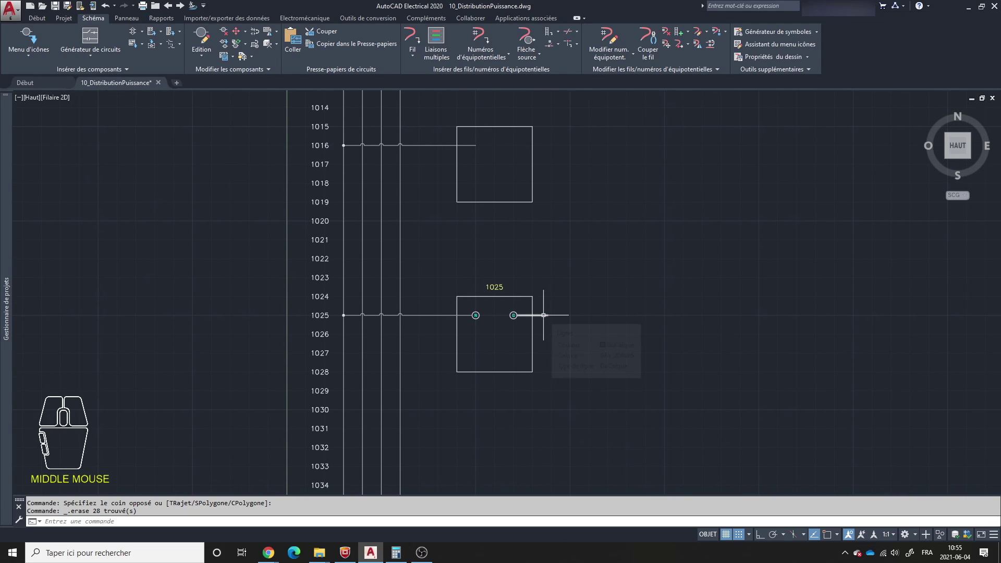
left_click(943, 51)
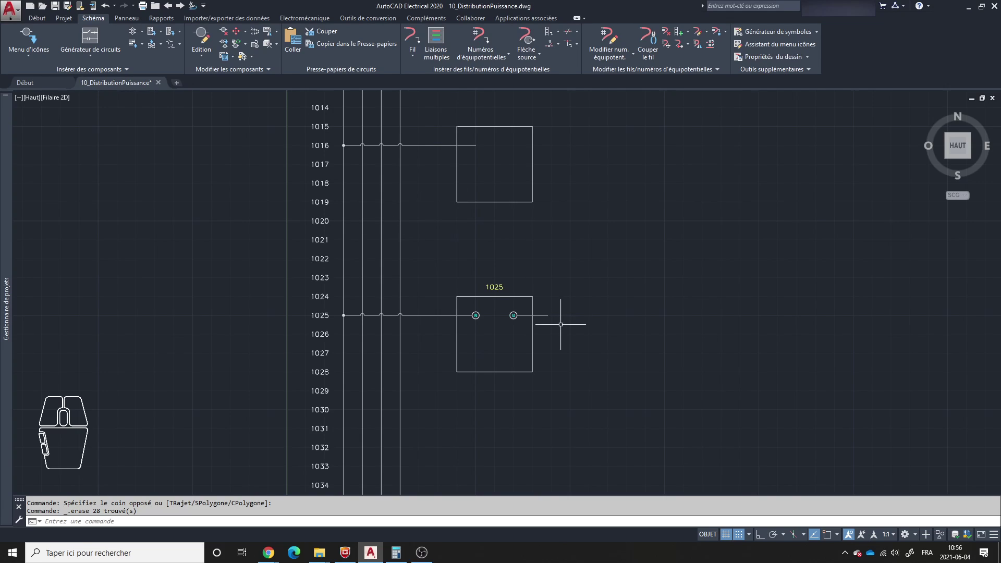
left_click(909, 59)
- Insert a generic three-terminal device box with two upper terminals and one lower-left terminal beside the 1025 box, accepting the default component data
left_click(32, 36)
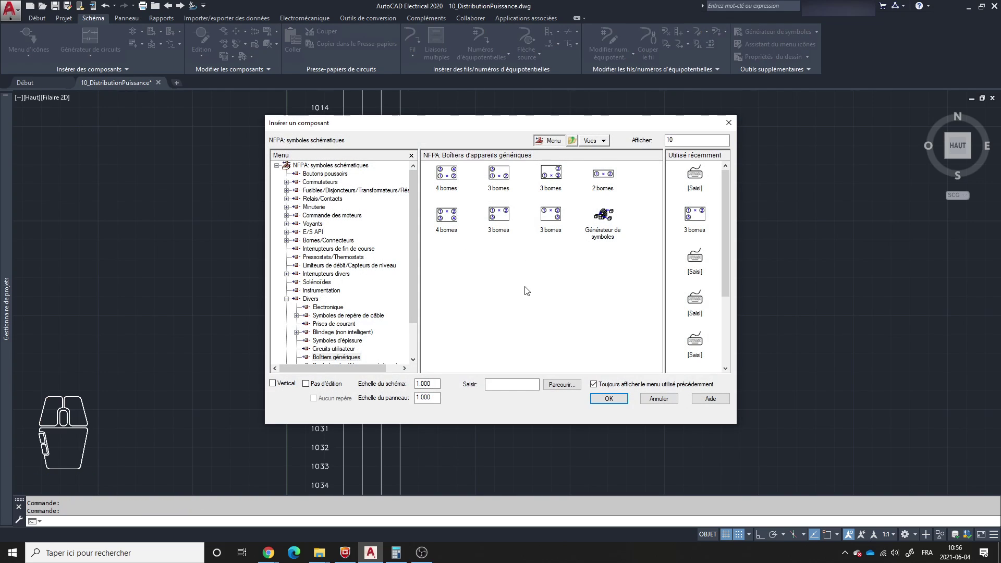
left_click(525, 291)
left_click(637, 313)
left_click_drag(577, 125, 844, 136)
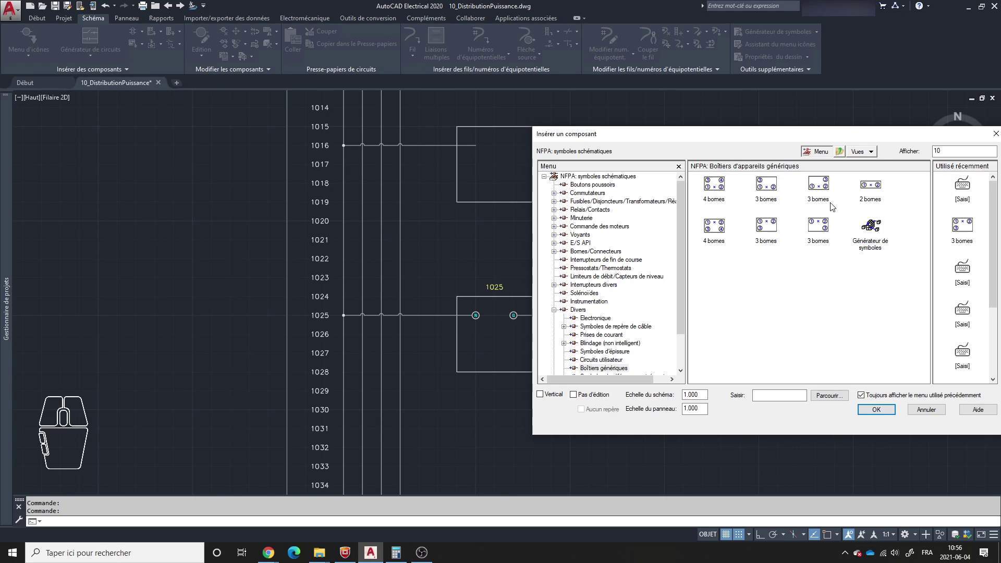
left_click(773, 227)
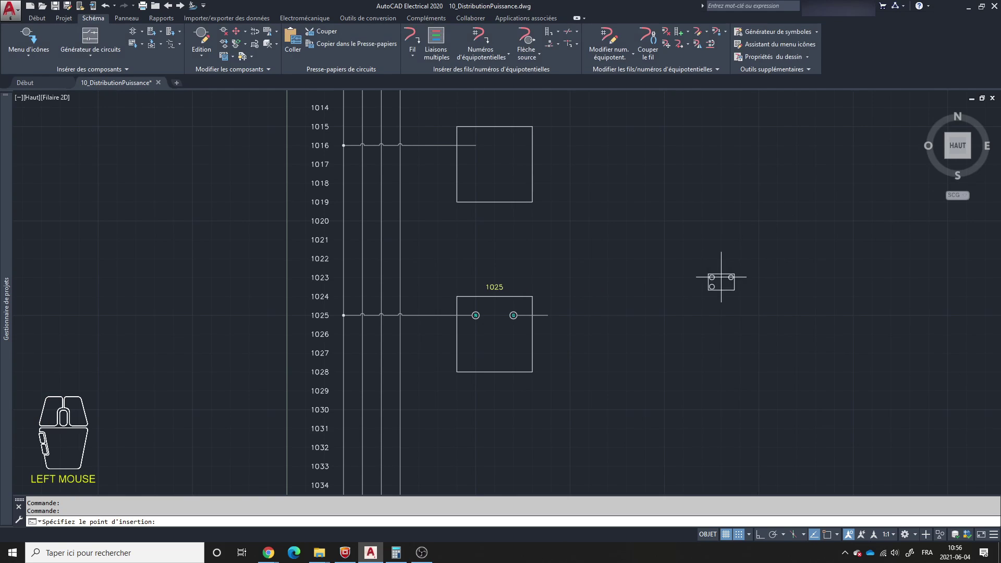
left_click(703, 315)
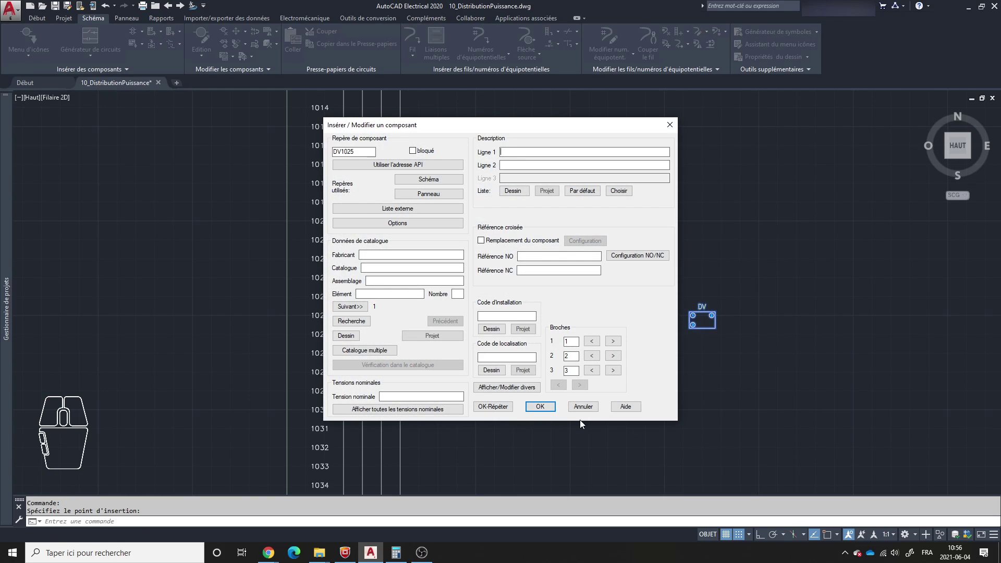
left_click(540, 406)
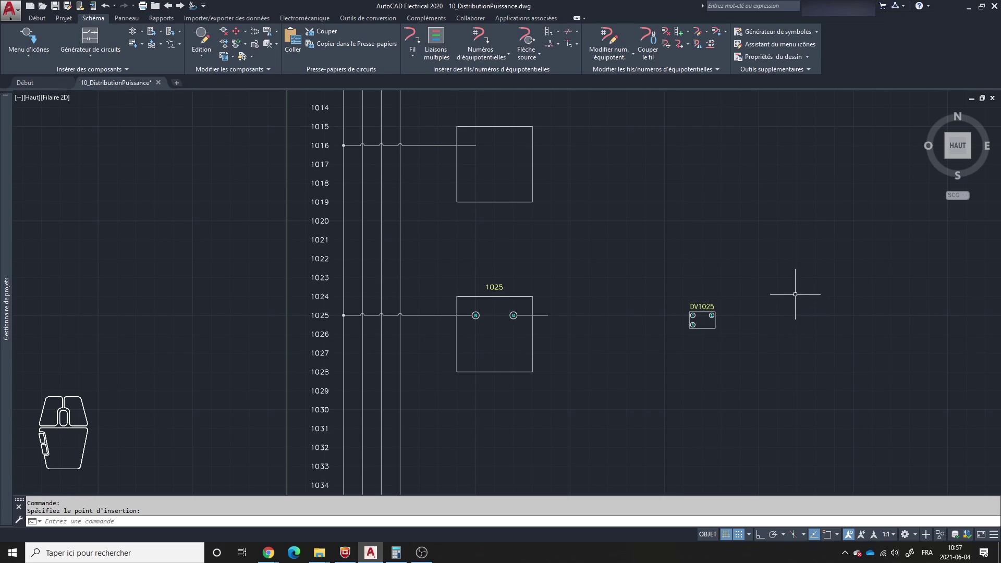
- Explode the newly inserted three-terminal device box into its geometry and attribute definitions
left_click(920, 68)
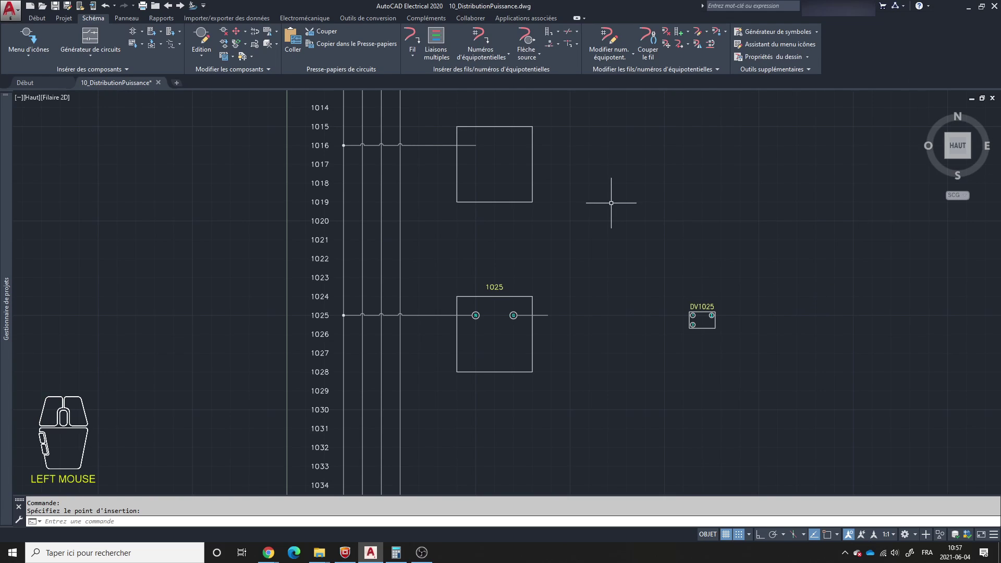
left_click(715, 330)
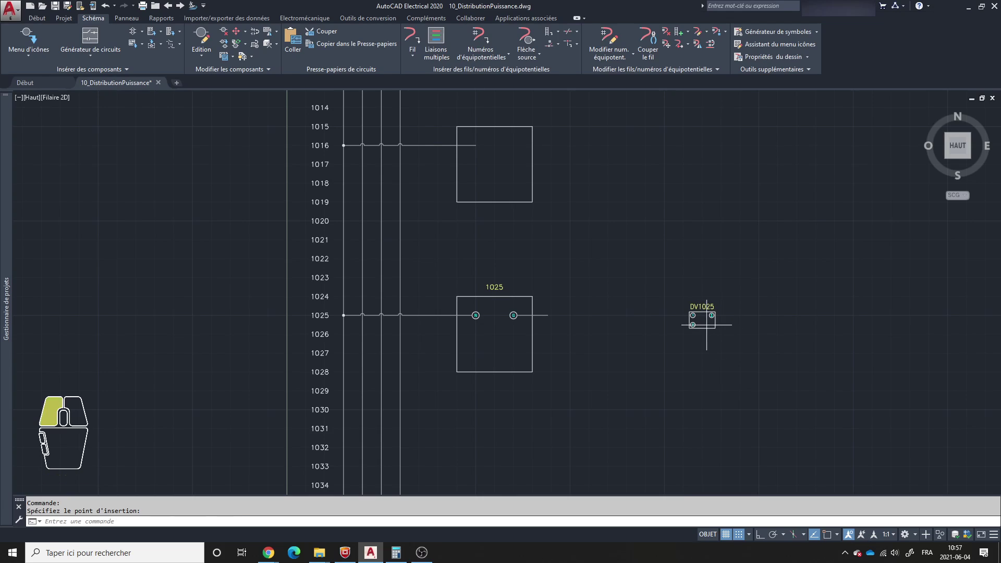
left_click(583, 279)
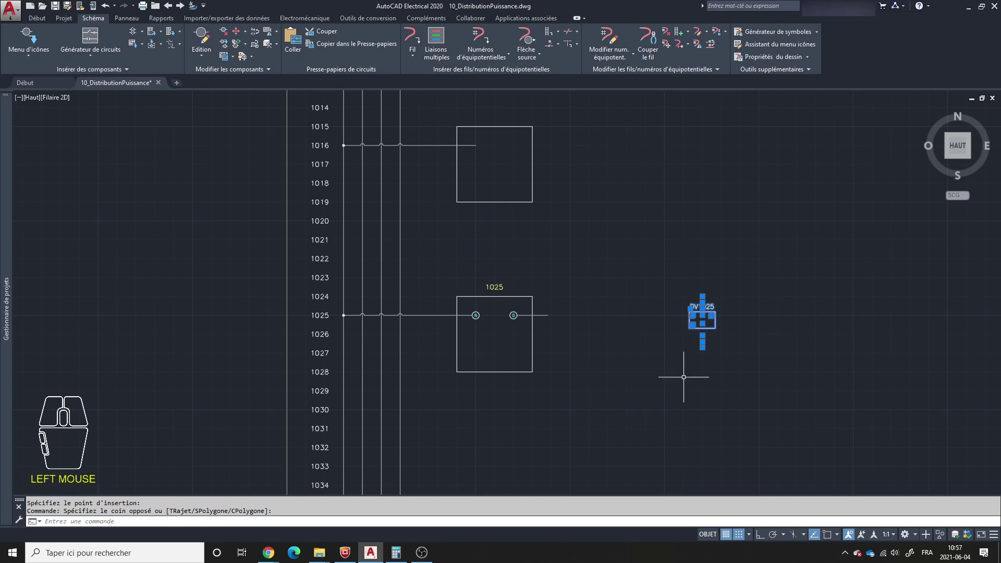
left_click(37, 18)
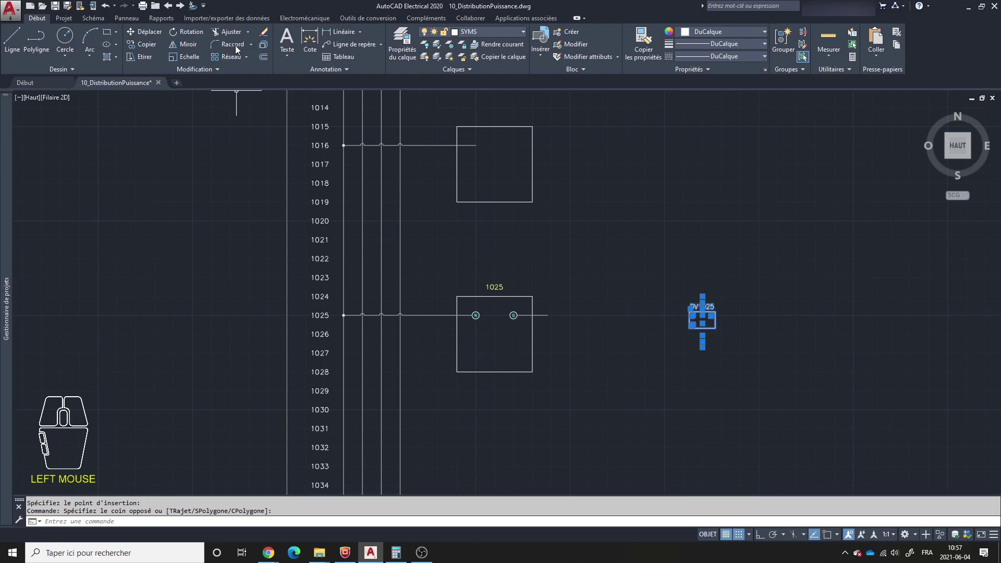
left_click(264, 50)
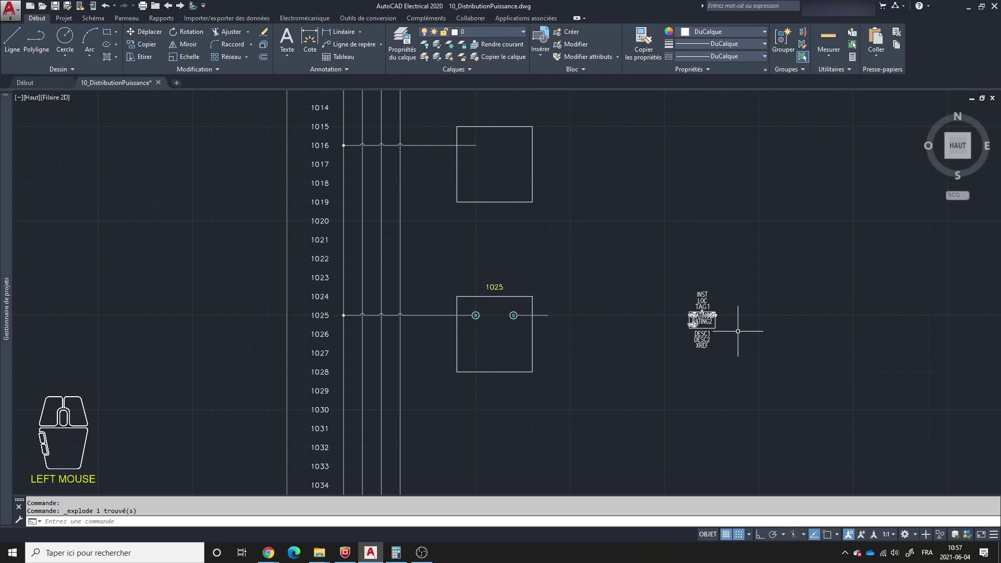
- Examine the exploded symbol's attribute definitions, such as INST, LOC, TAG1, RATING and DESC, and compare them with the 1025 box
scroll(722, 325, "up", 6)
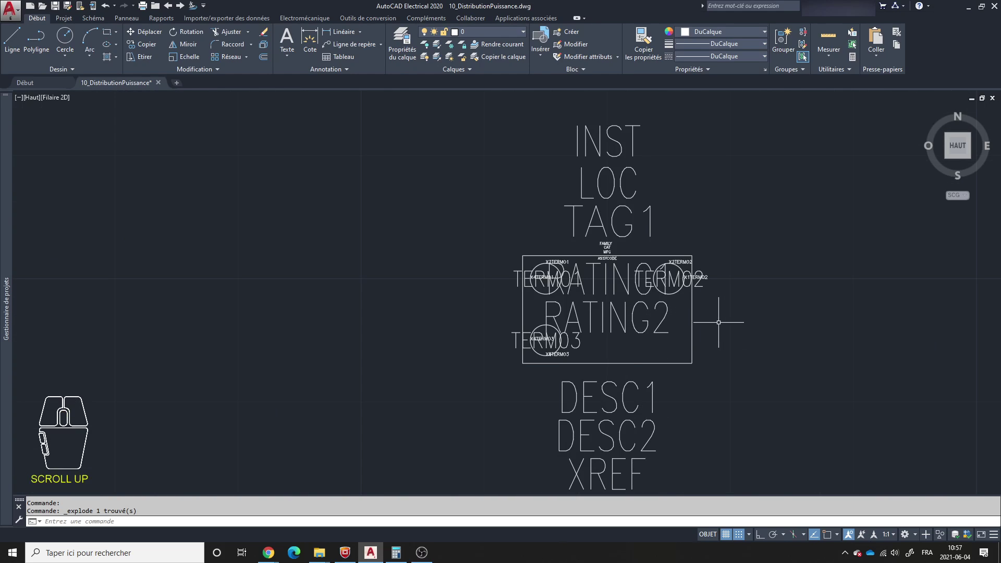
scroll(719, 316, "down", 2)
middle_click_drag(718, 319, 700, 296)
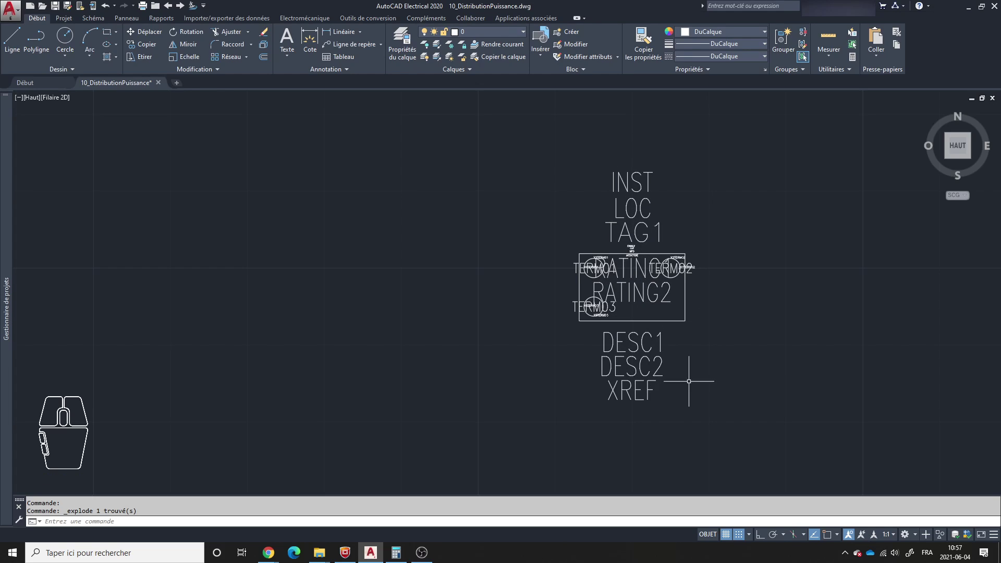
scroll(634, 258, "up", 2)
scroll(636, 263, "down", 2)
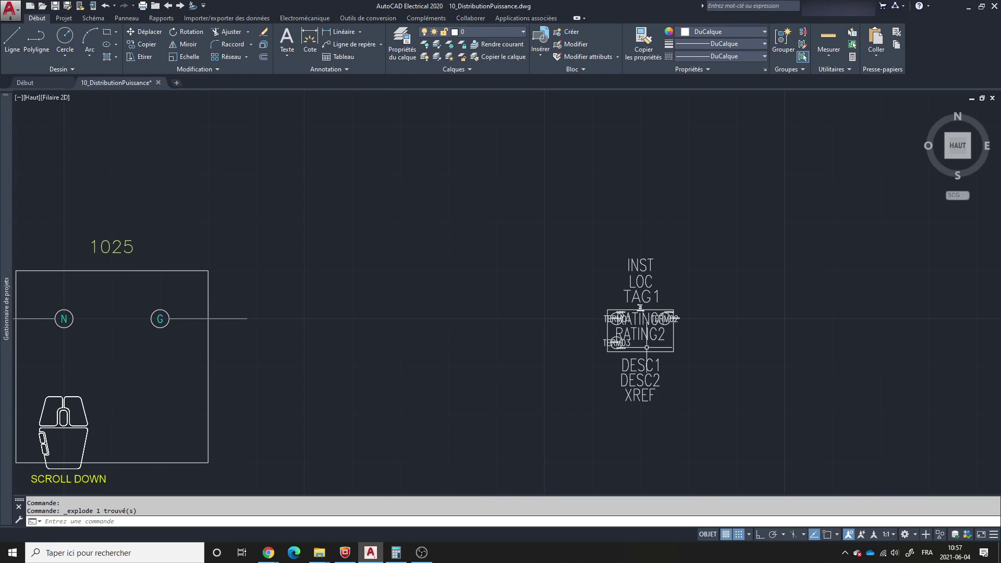
middle_click_drag(635, 264, 731, 224)
scroll(749, 298, "up", 1)
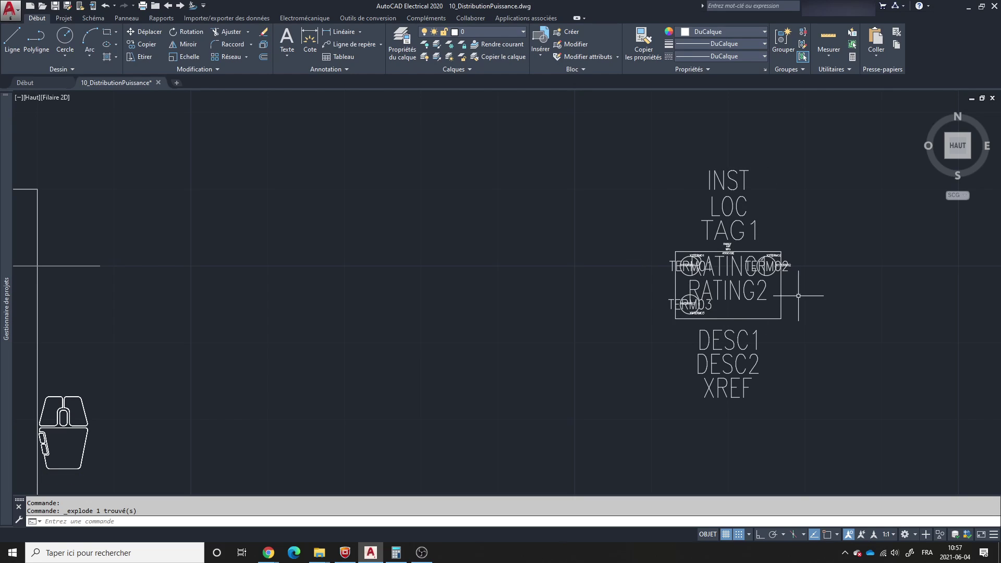
scroll(636, 339, "down", 1)
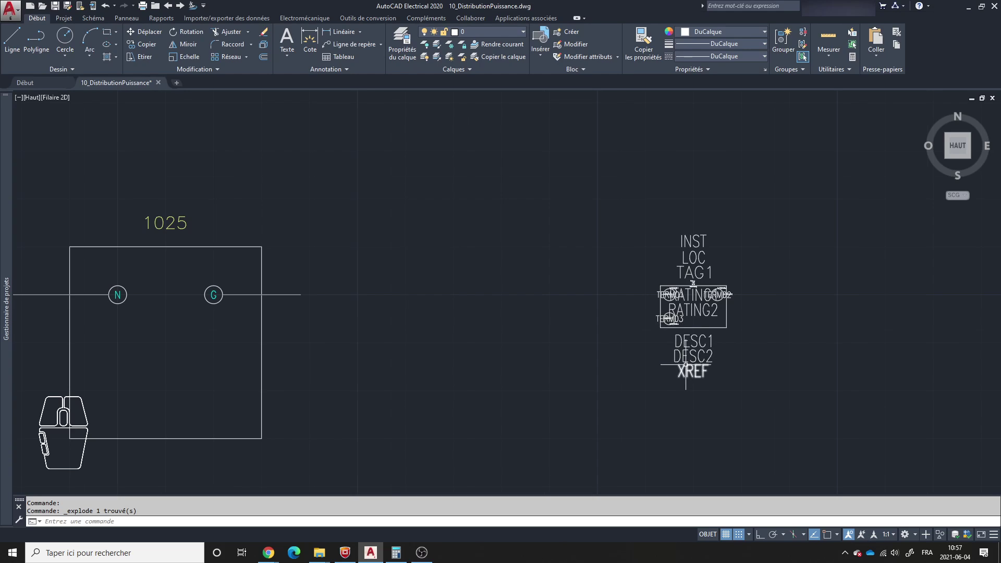
scroll(686, 364, "up", 3)
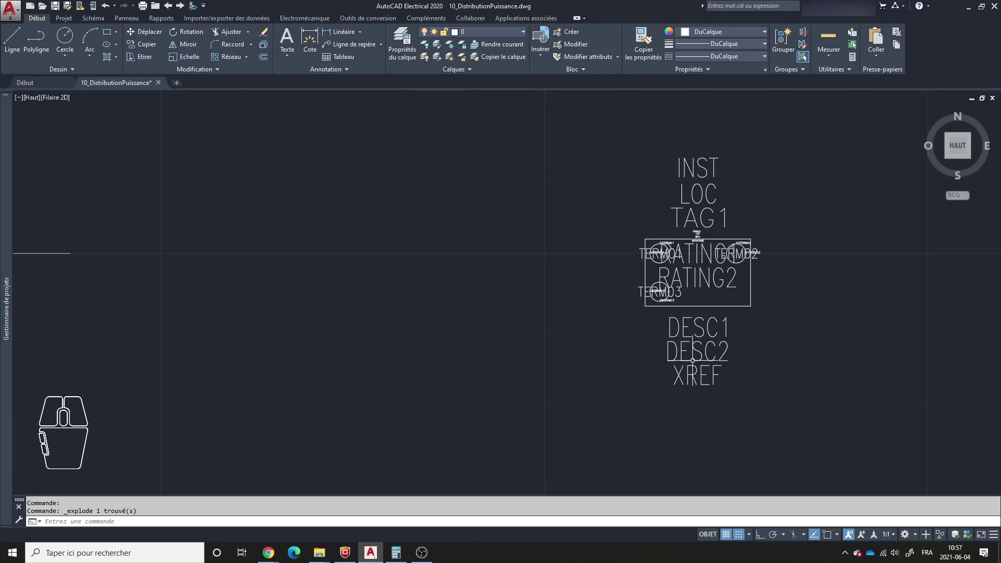
scroll(693, 357, "down", 2)
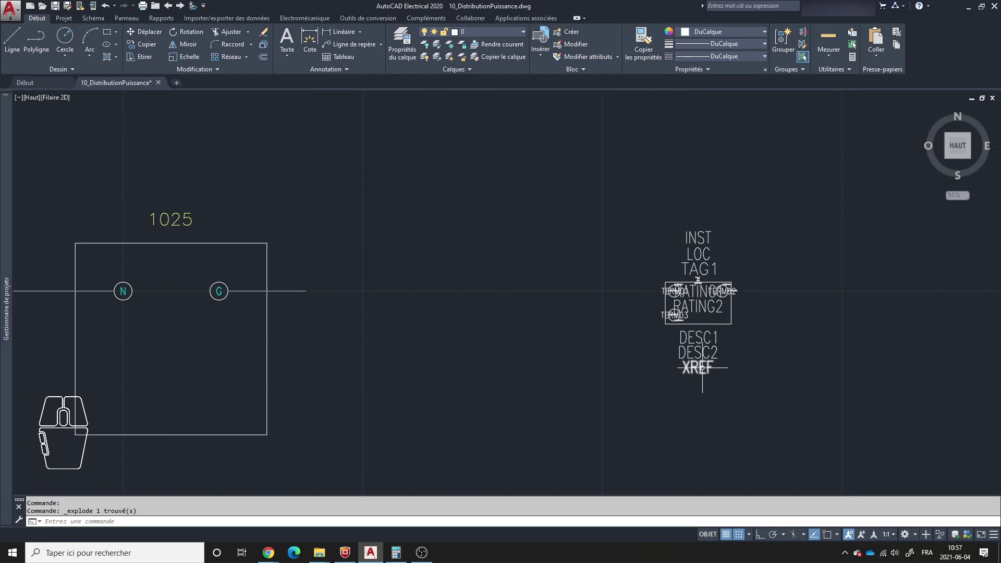
left_click(968, 55)
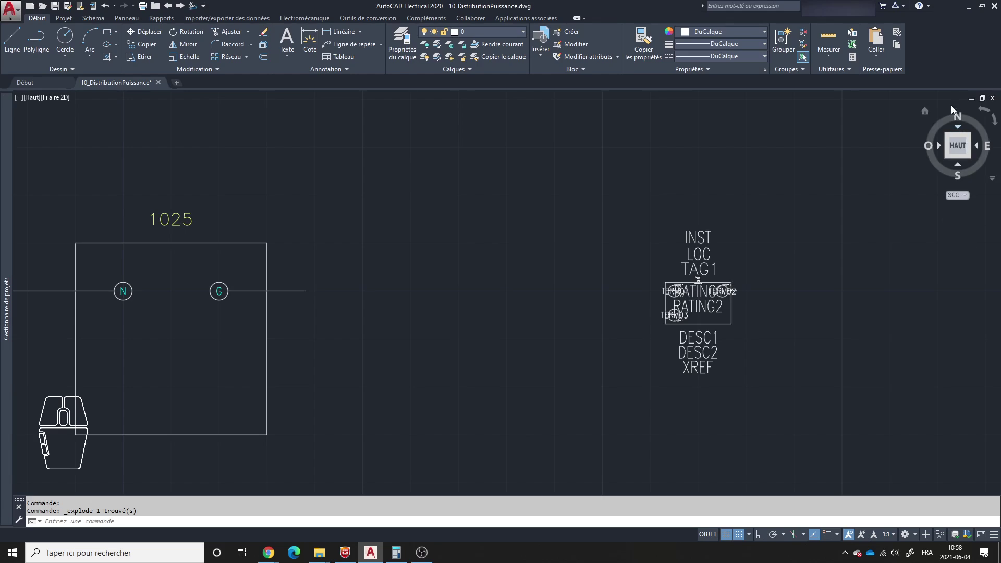
left_click(948, 55)
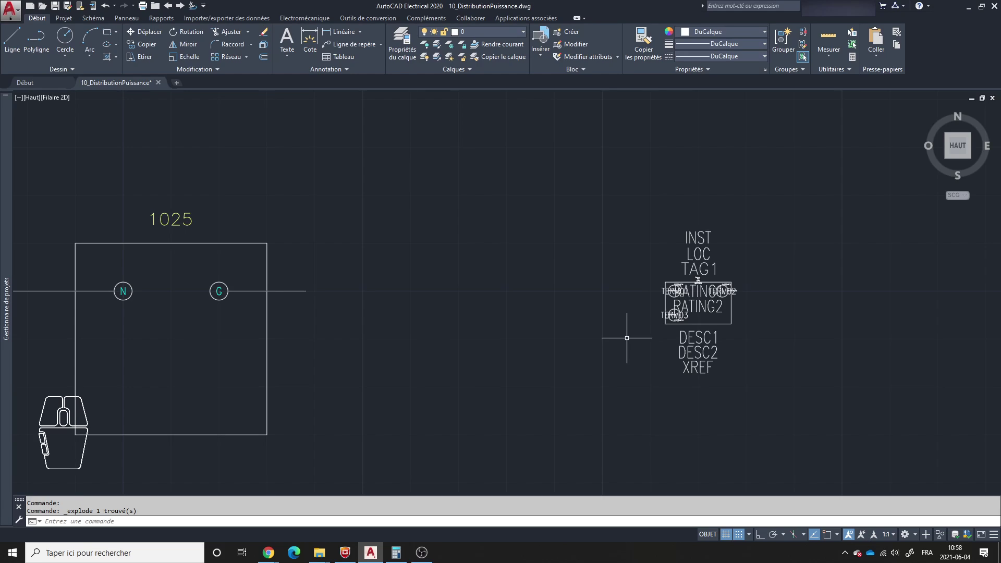
left_click(945, 68)
scroll(677, 285, "up", 2)
mouse_move(710, 306)
middle_mouse_down()
mouse_move(653, 276)
mouse_move(648, 298)
middle_mouse_up()
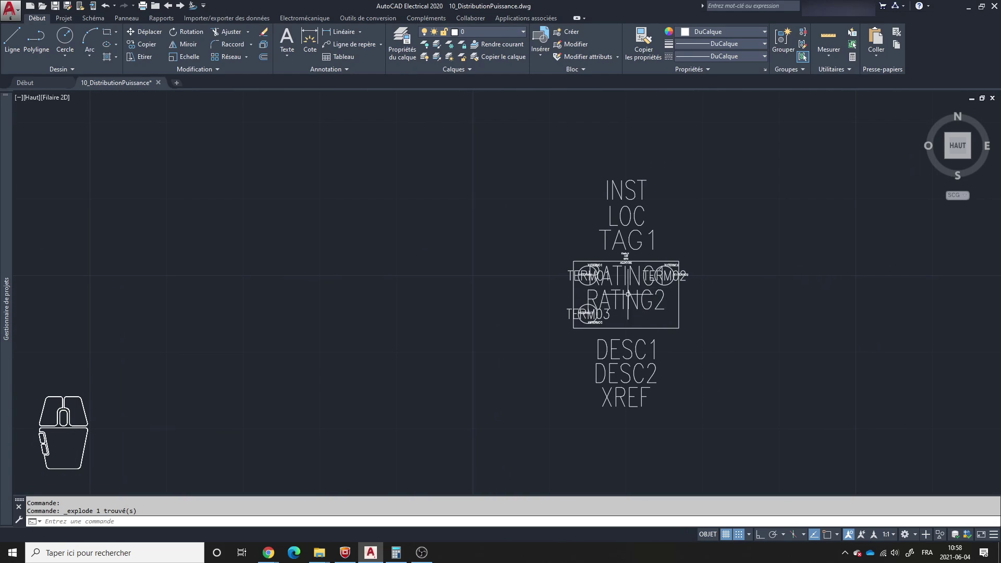
scroll(604, 298, "down", 2)
middle_click_drag(557, 311, 676, 310)
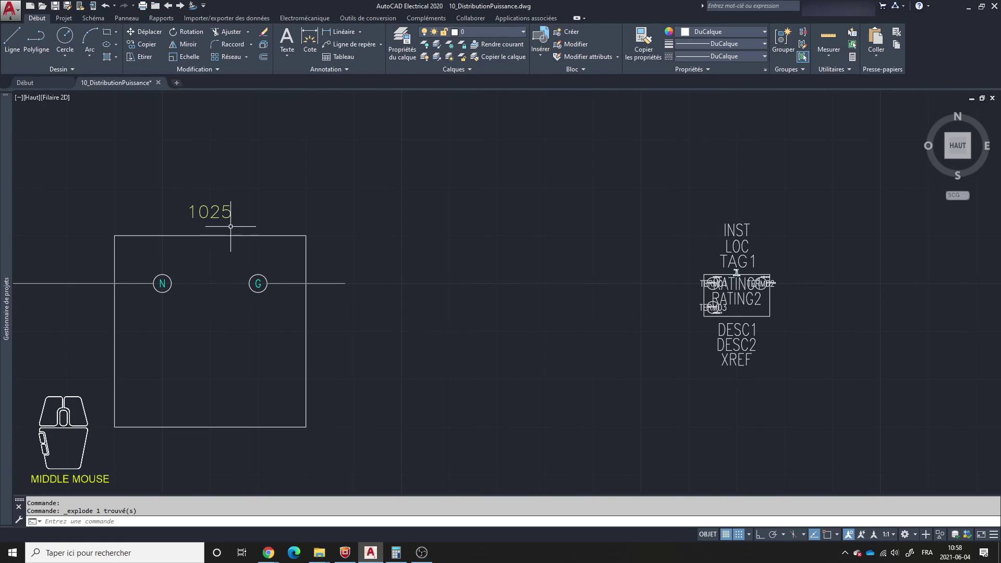
left_click(189, 212)
key("Escape")
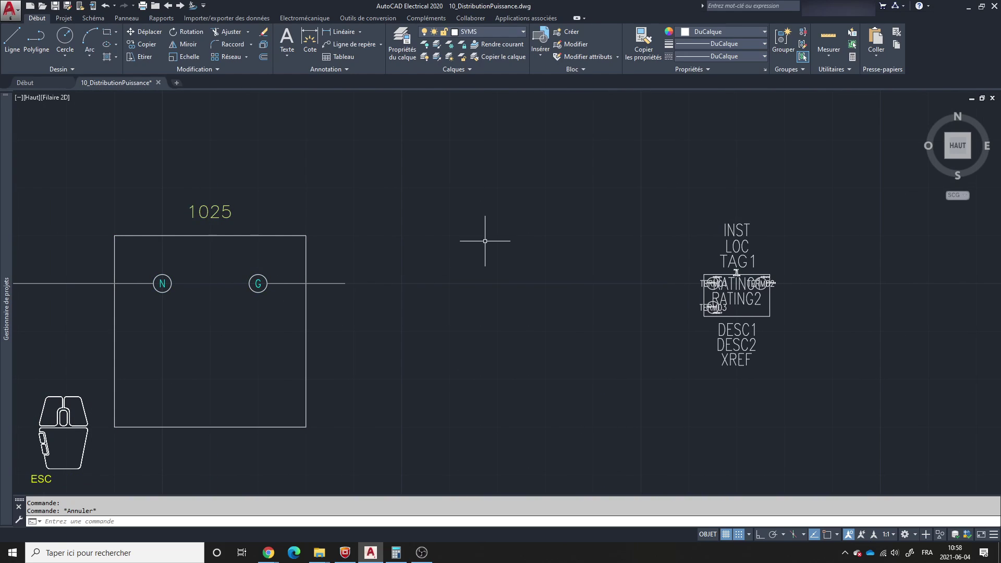
- Examine the properties of the exploded symbol's TAG1 attribute definition, particularly its default text value
scroll(587, 358, "down", 2)
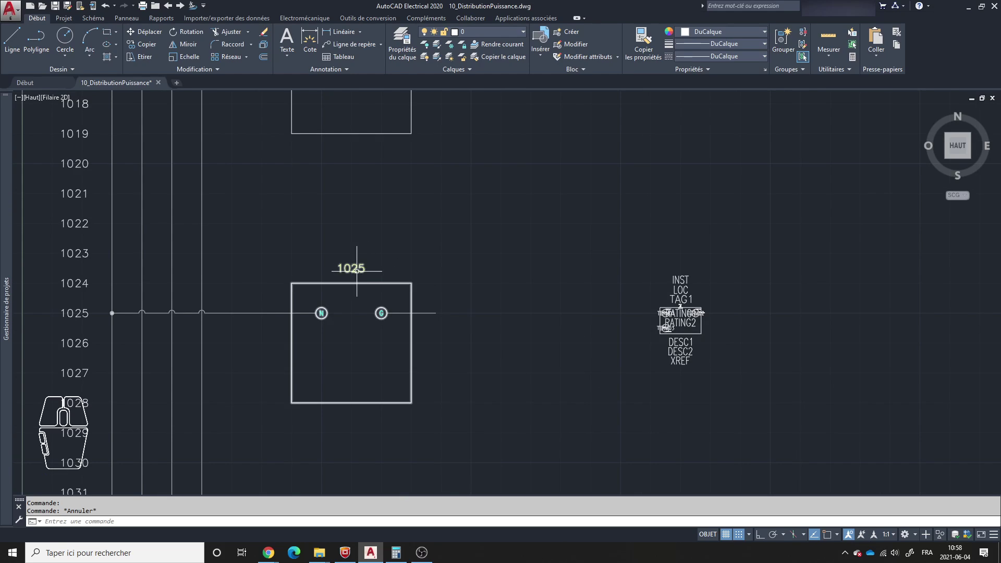
scroll(704, 296, "up", 5)
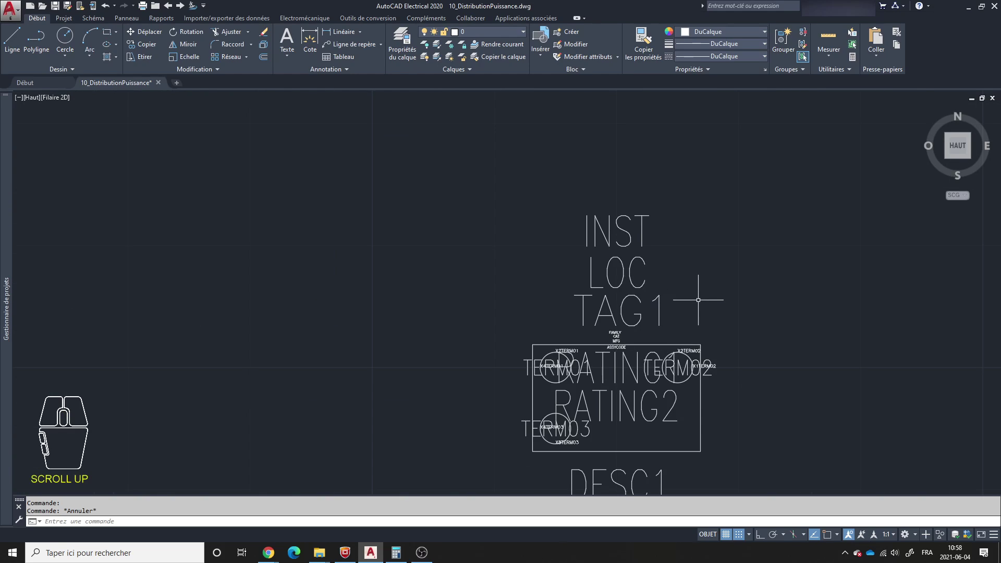
left_click(632, 328)
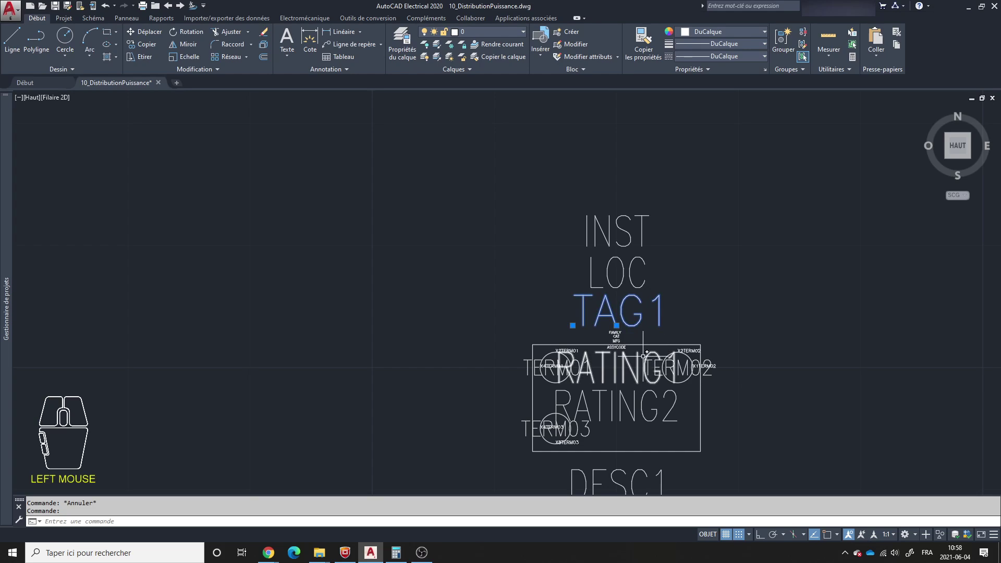
scroll(639, 355, "down", 1)
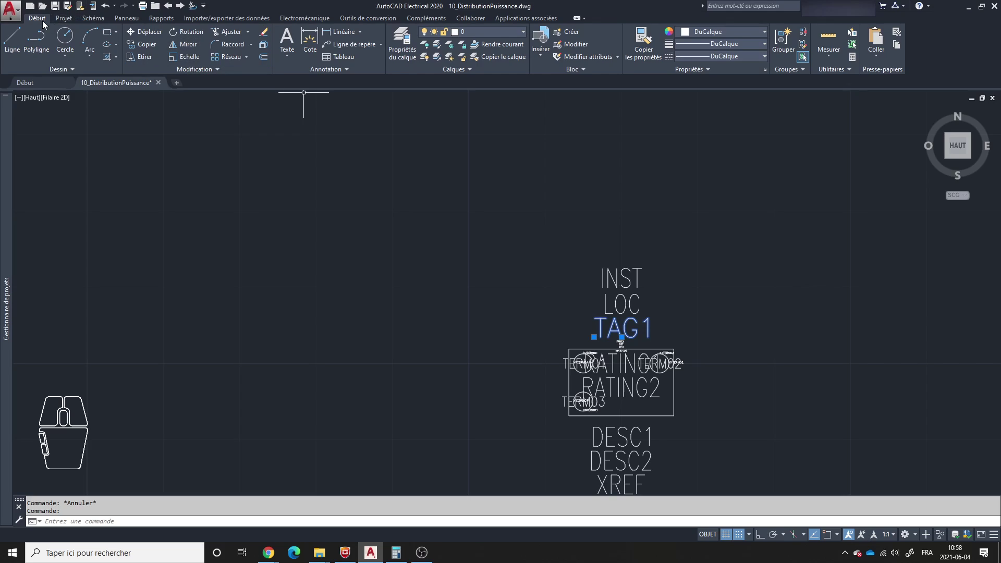
left_click(764, 71)
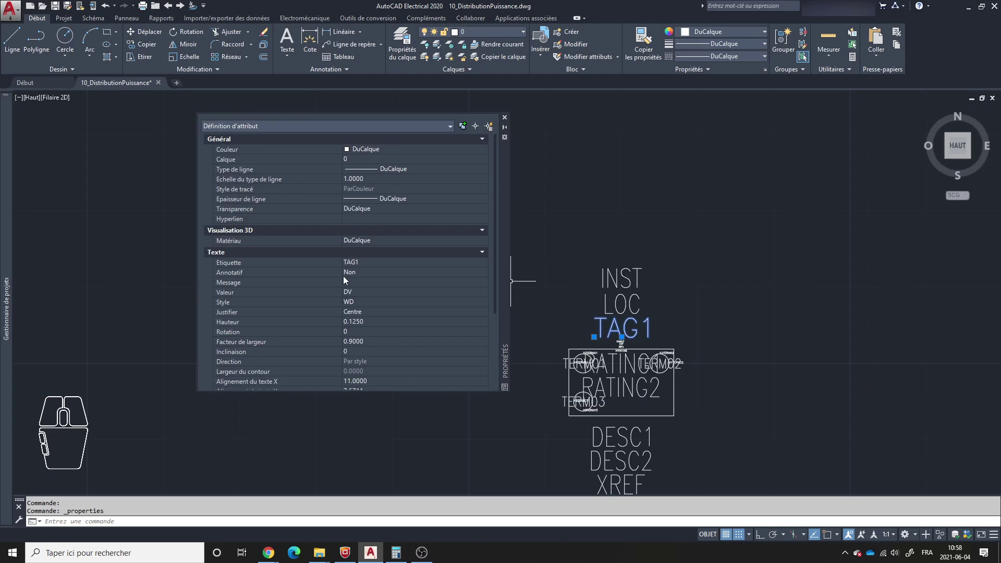
left_click(364, 292)
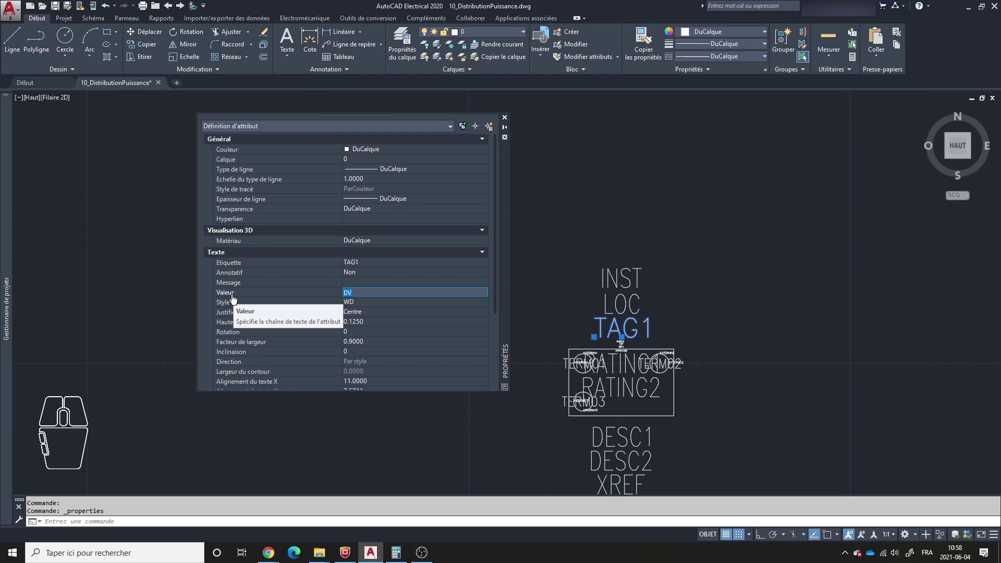
left_click(359, 293)
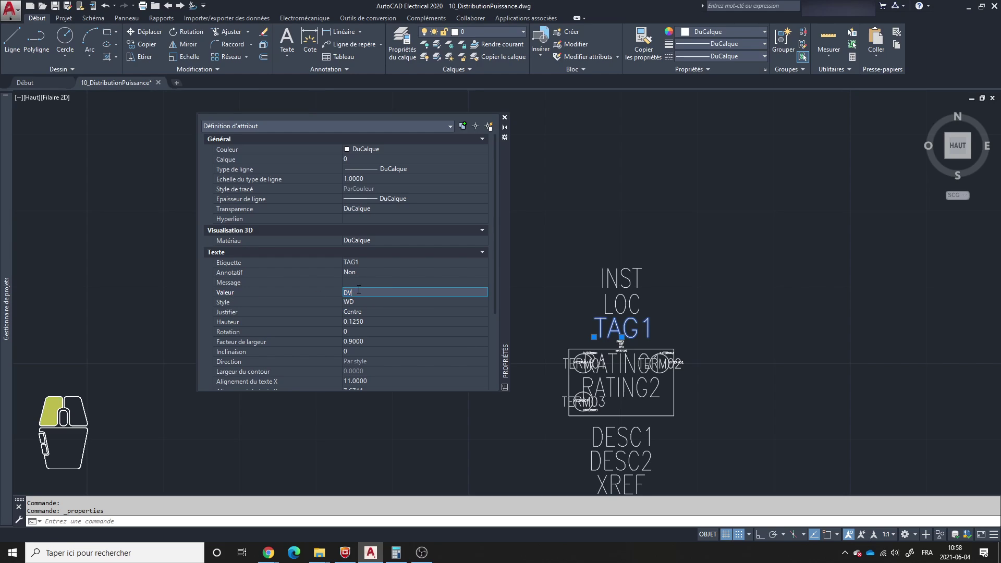
double_click(359, 293)
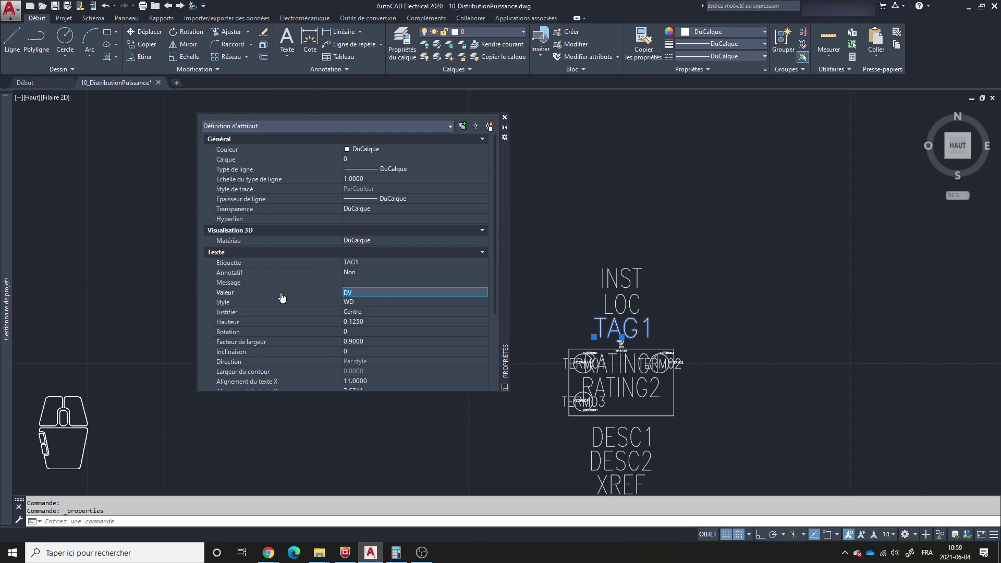
left_click(354, 292)
left_click(505, 120)
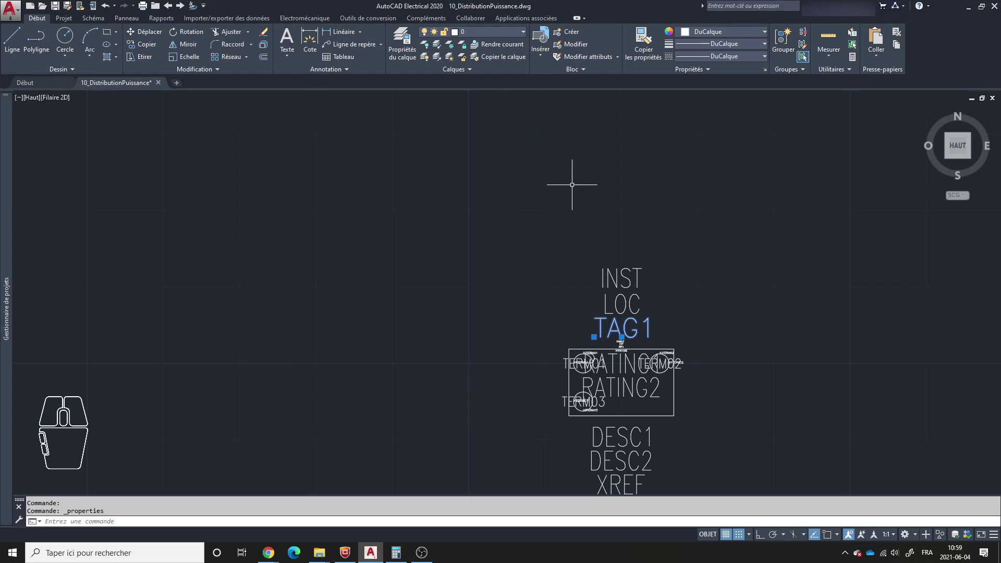
scroll(714, 274, "down", 4)
middle_click_drag(678, 279, 754, 223)
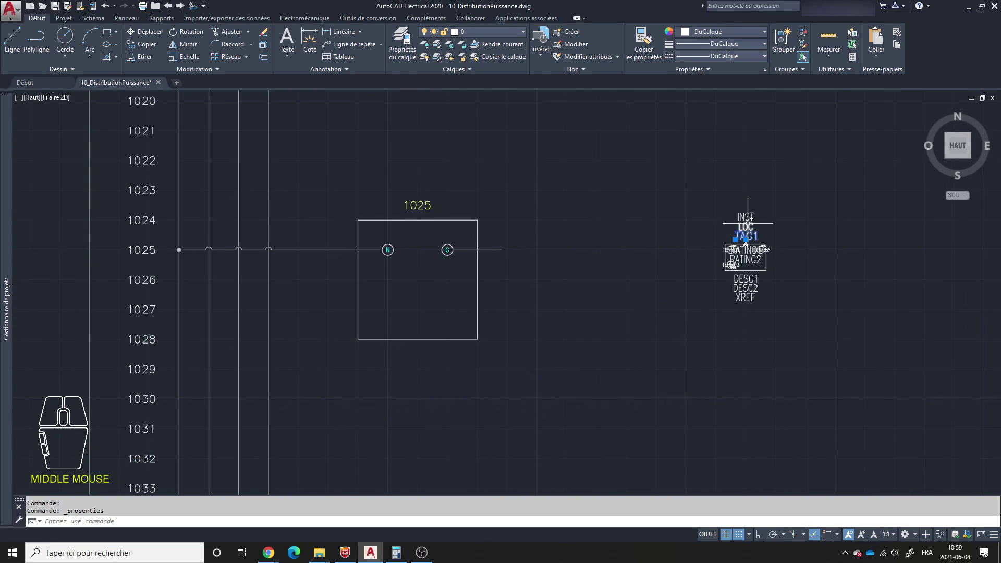
left_click(949, 43)
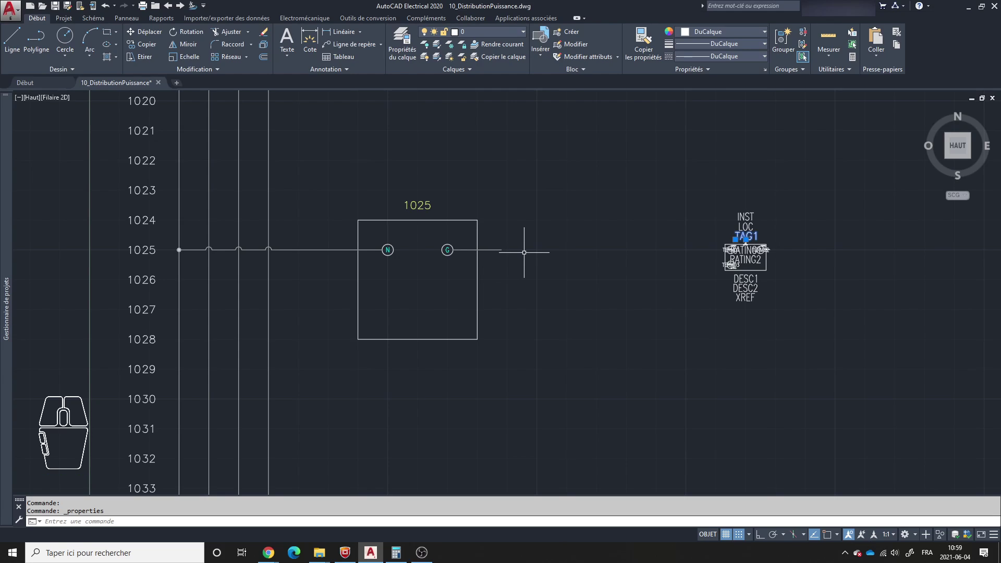
left_click(952, 57)
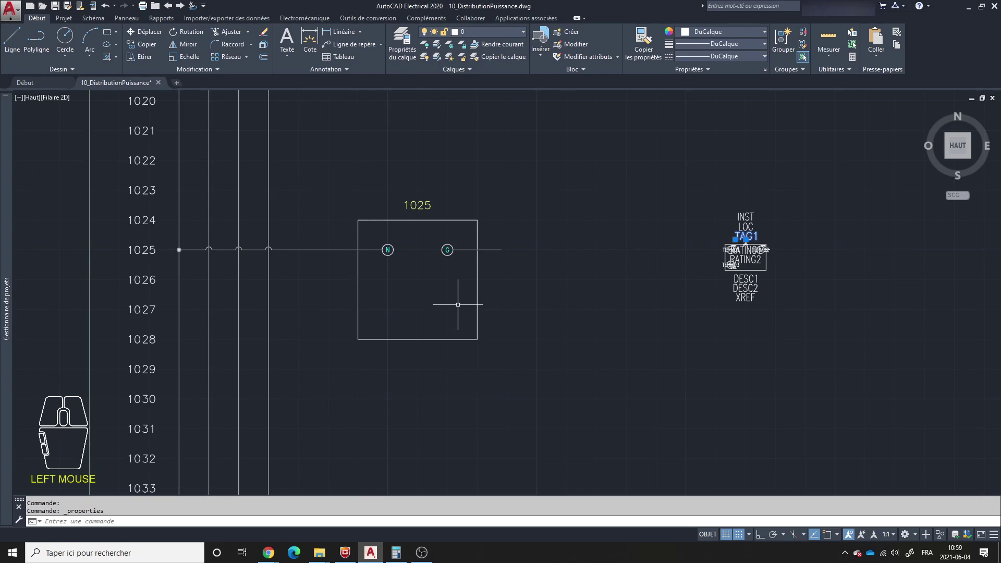
scroll(510, 292, "down", 2)
middle_click_drag(510, 291, 532, 306)
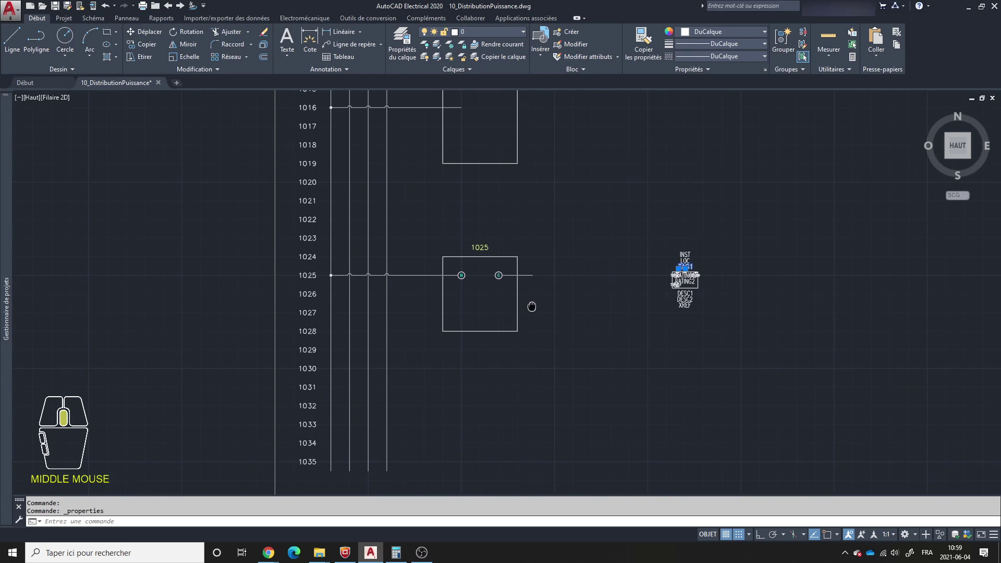
scroll(532, 306, "up", 2)
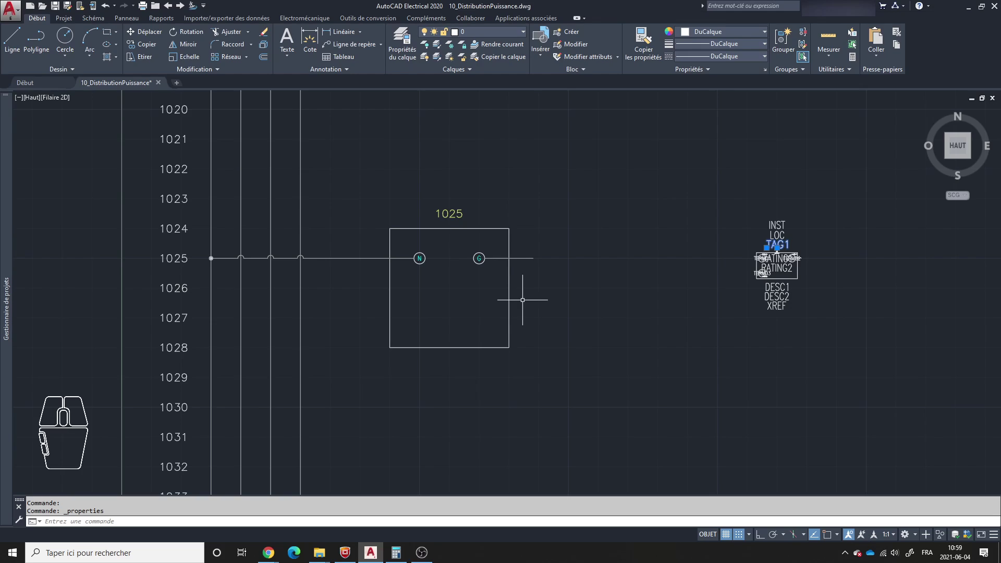
left_click(936, 67)
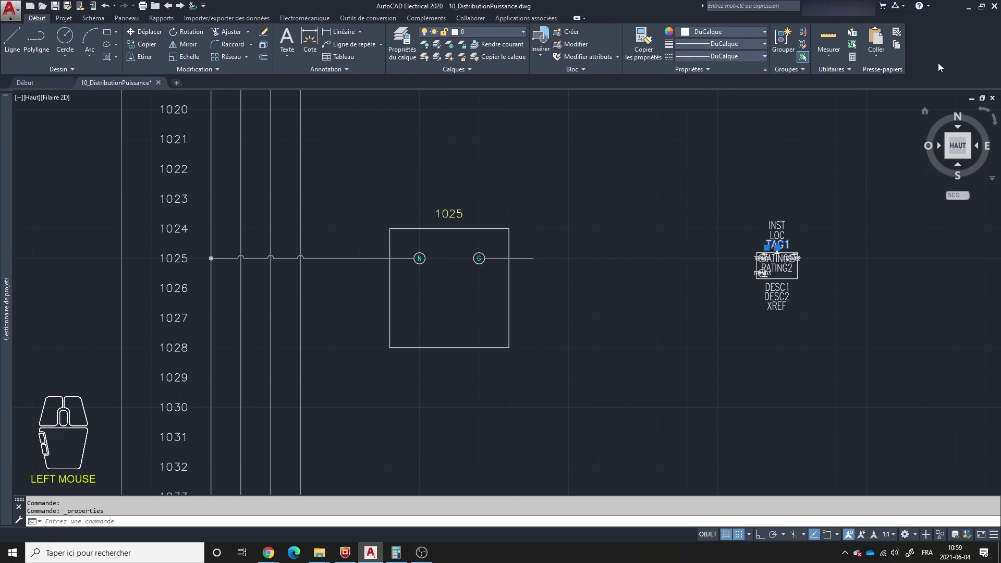
- Open the existing block HDV1_004 in the Symbol Builder with the horizontal parent, (GNR) generic attribute template
left_click(69, 19)
left_click(93, 18)
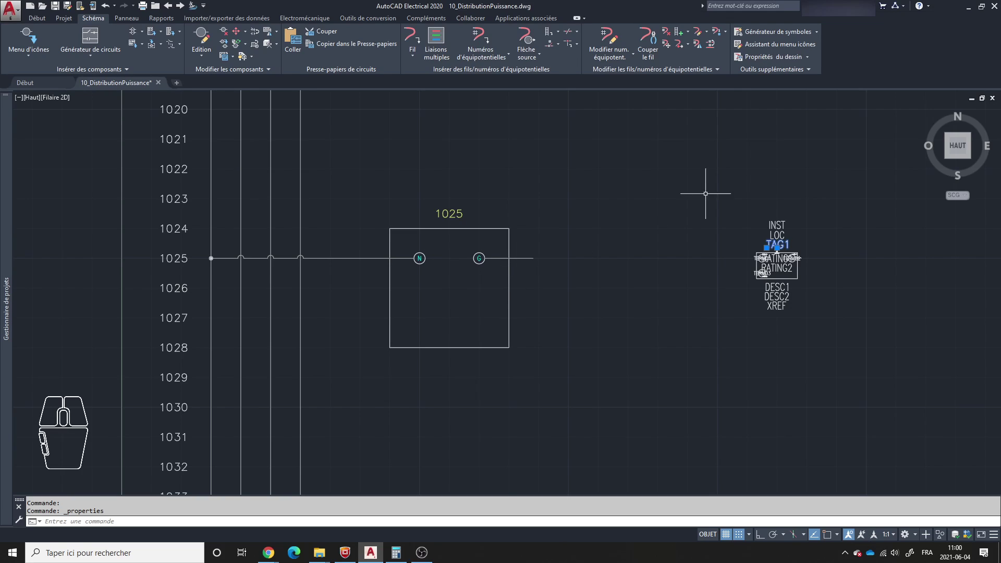
left_click(854, 57)
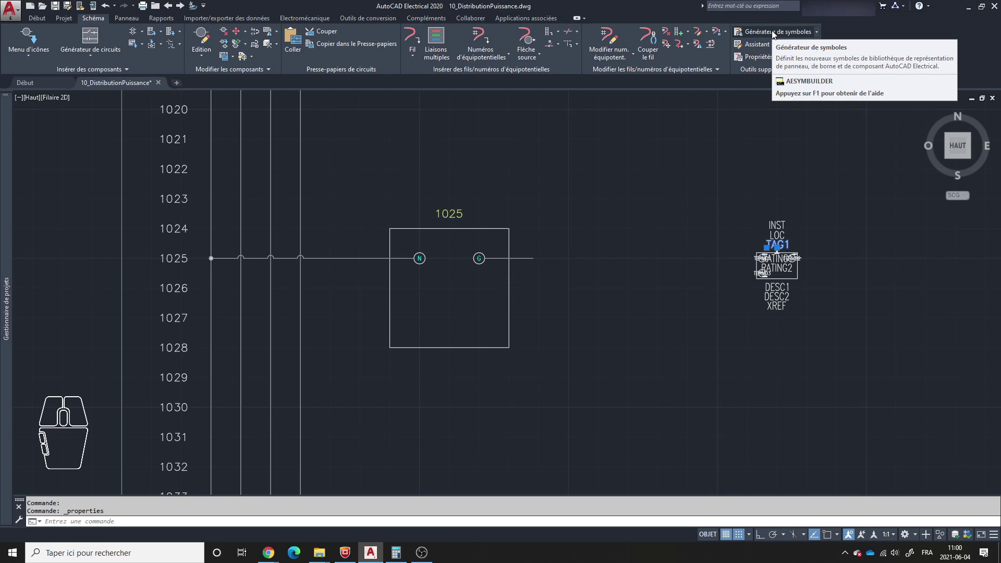
left_click(772, 31)
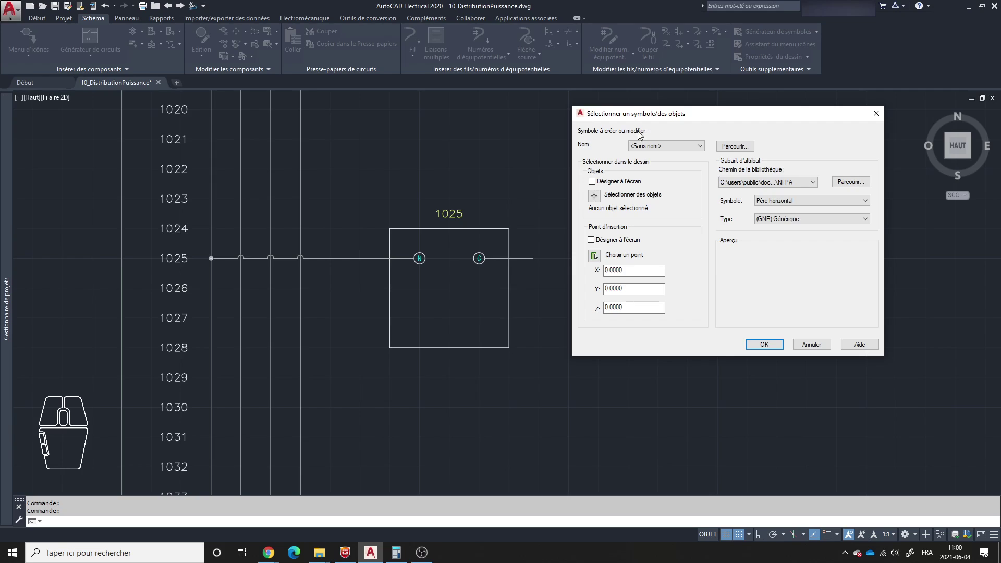
left_click(670, 146)
scroll(667, 261, "down", 3)
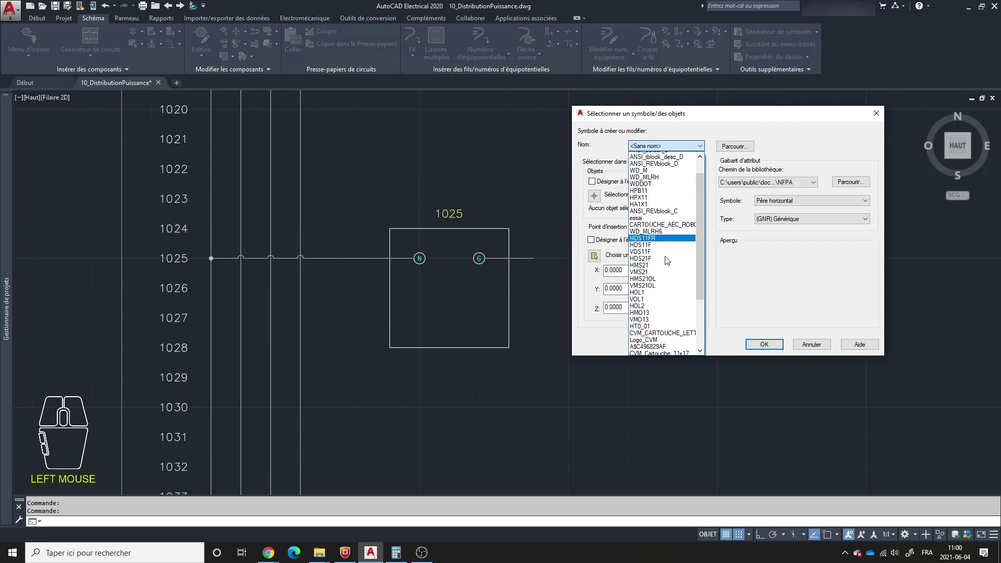
scroll(666, 261, "down", 5)
left_click(661, 352)
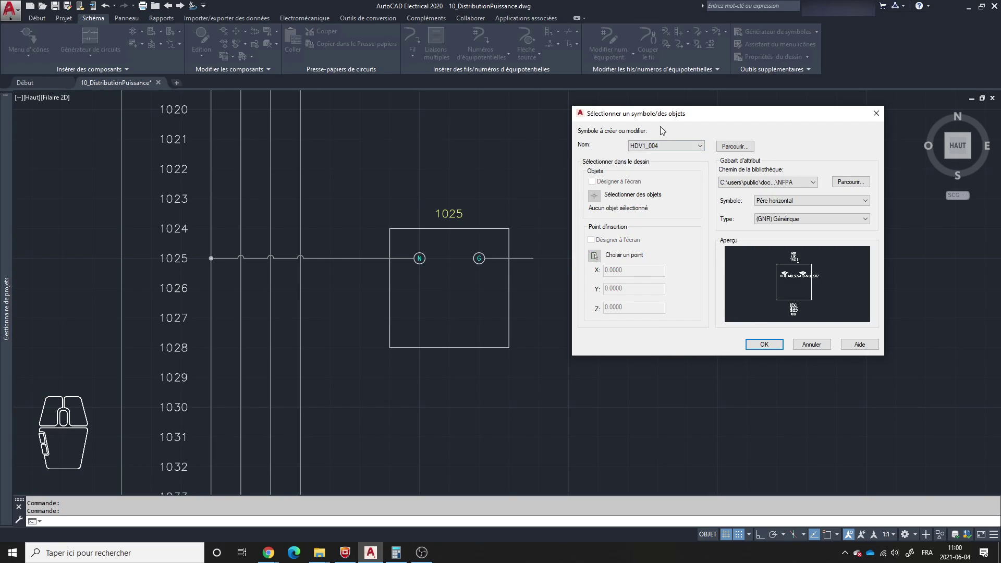
left_click(765, 345)
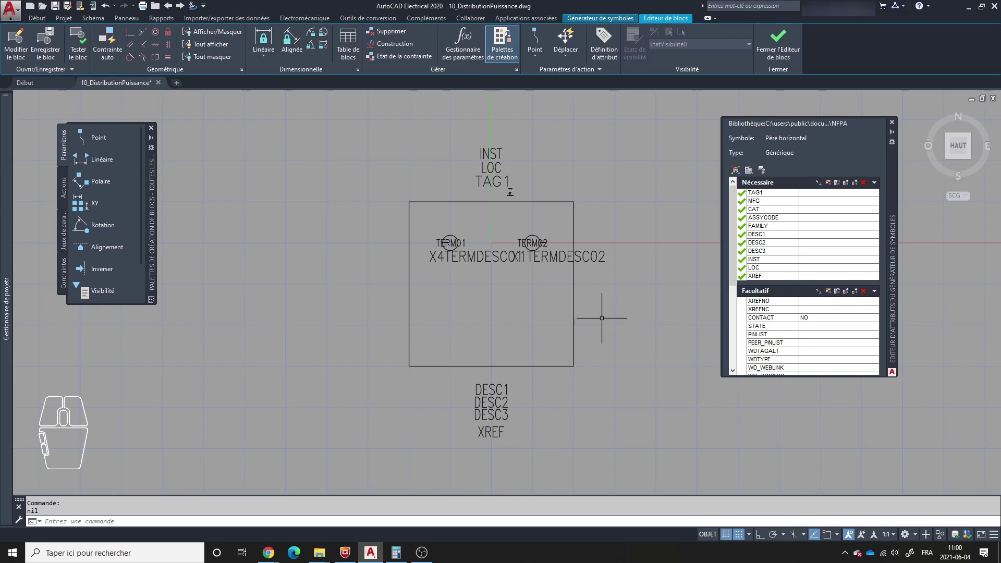
- Set the default value of the symbol's required TAG1 attribute to DV
left_click(499, 182)
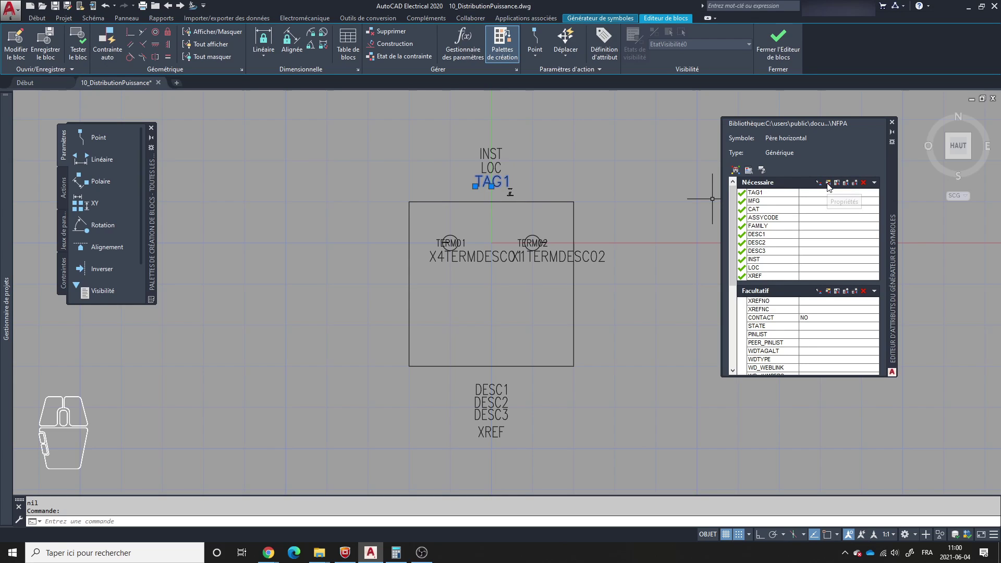
left_click(763, 194)
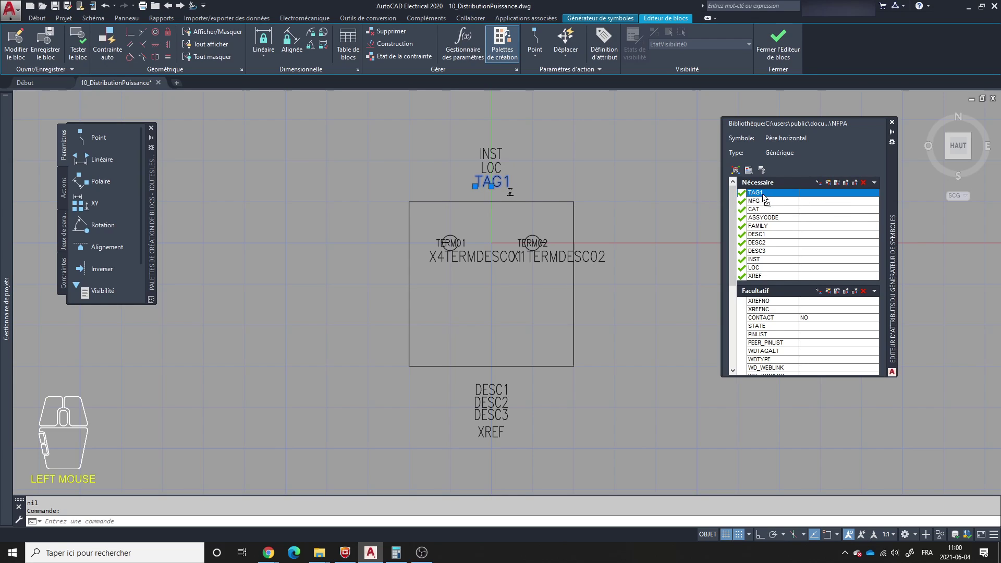
left_click(827, 184)
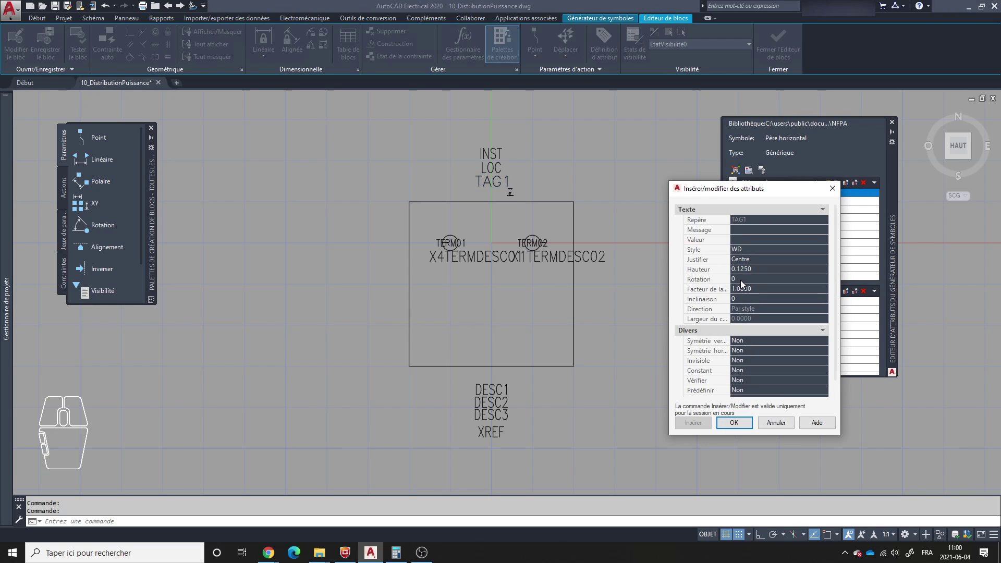
left_click(744, 238)
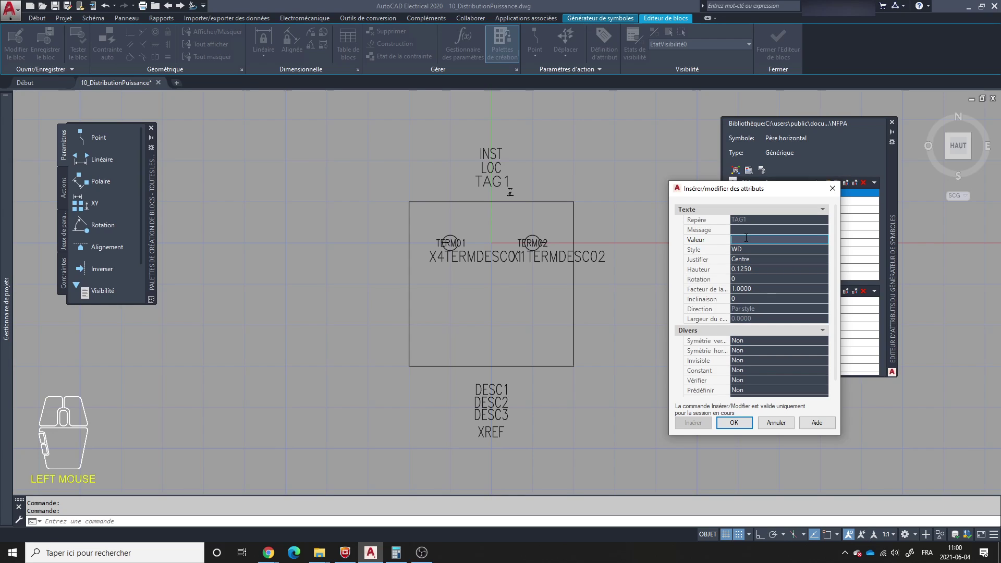
type("DV")
left_click(735, 423)
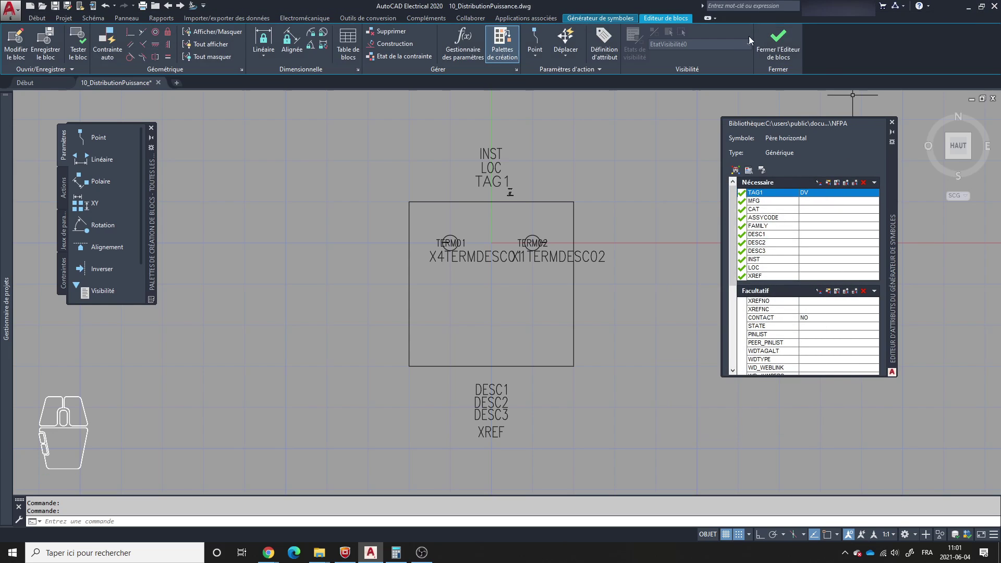
- Close the block editor, saving the symbol as Wblock HDV1_004 over the existing file, and leave the offered insertion without placing it
left_click(775, 51)
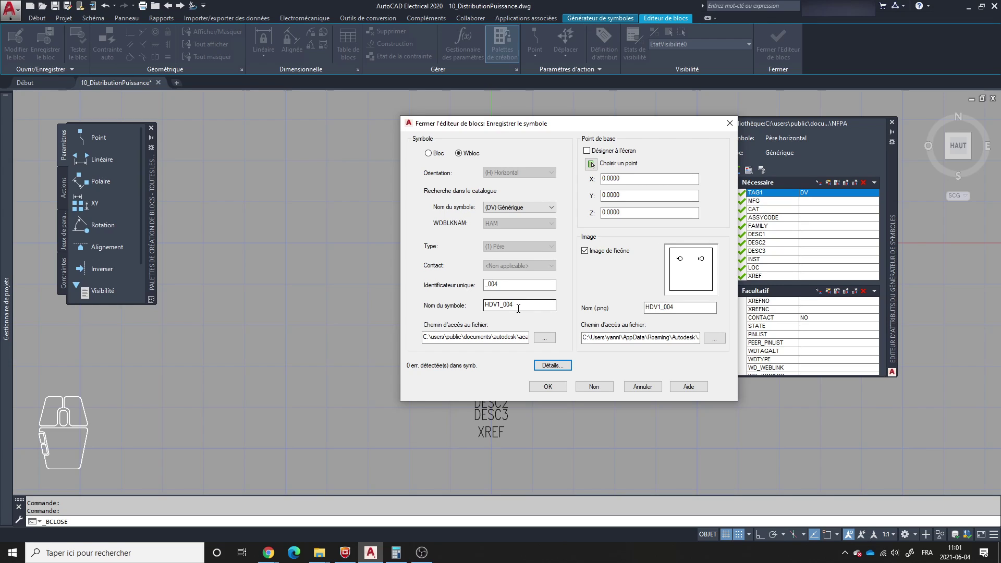
left_click(561, 388)
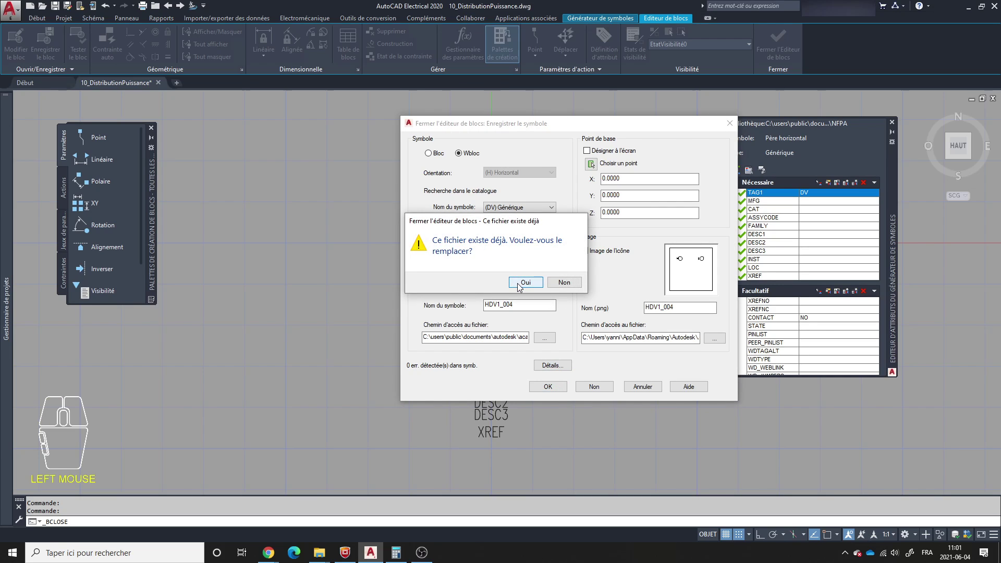
left_click(519, 285)
left_click(518, 283)
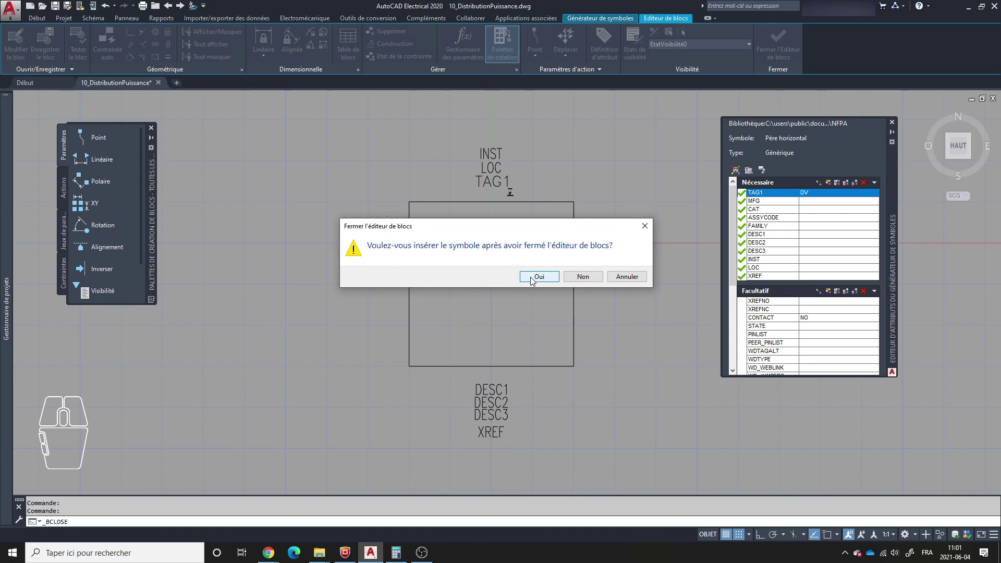
left_click(532, 279)
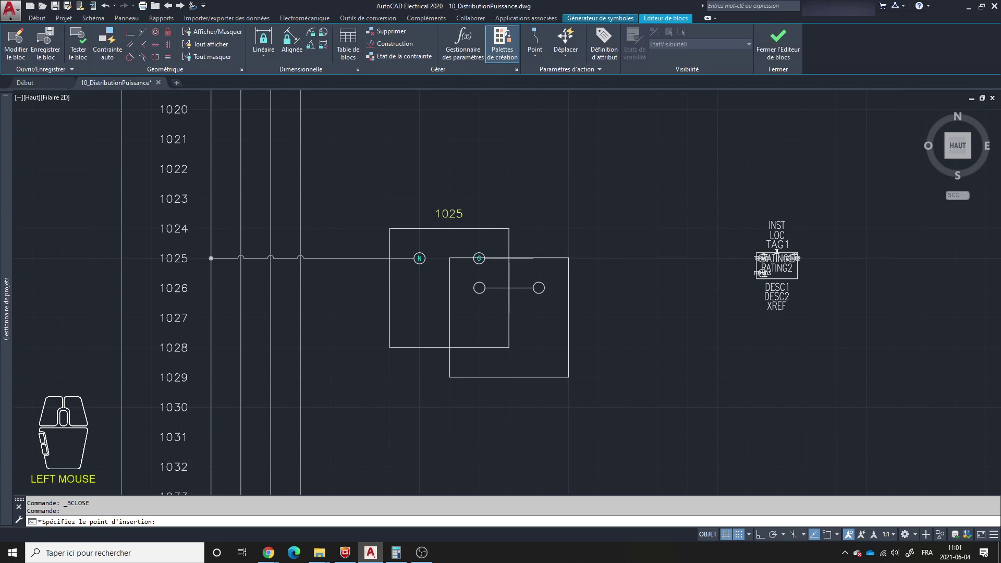
scroll(540, 282, "down", 5)
scroll(540, 282, "up", 3)
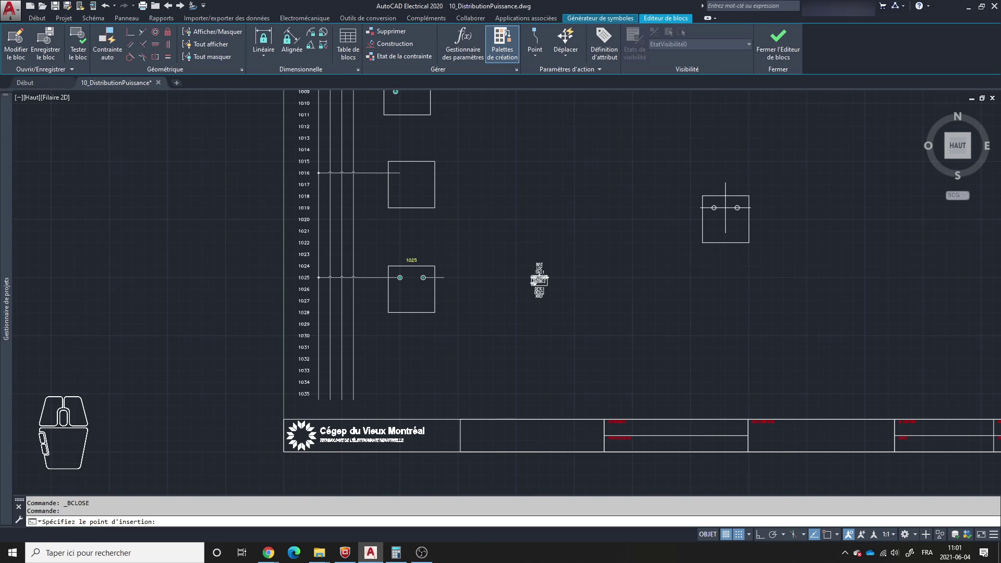
key("Escape")
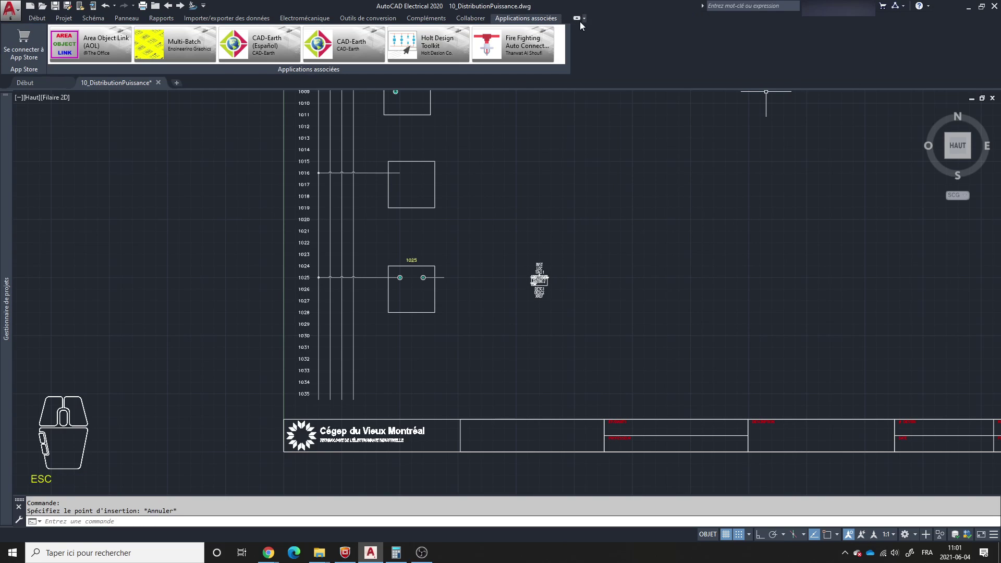
- Delete the device box on line 1025 with Delete Component, searching for related components and quick-saving the drawing
left_click(93, 18)
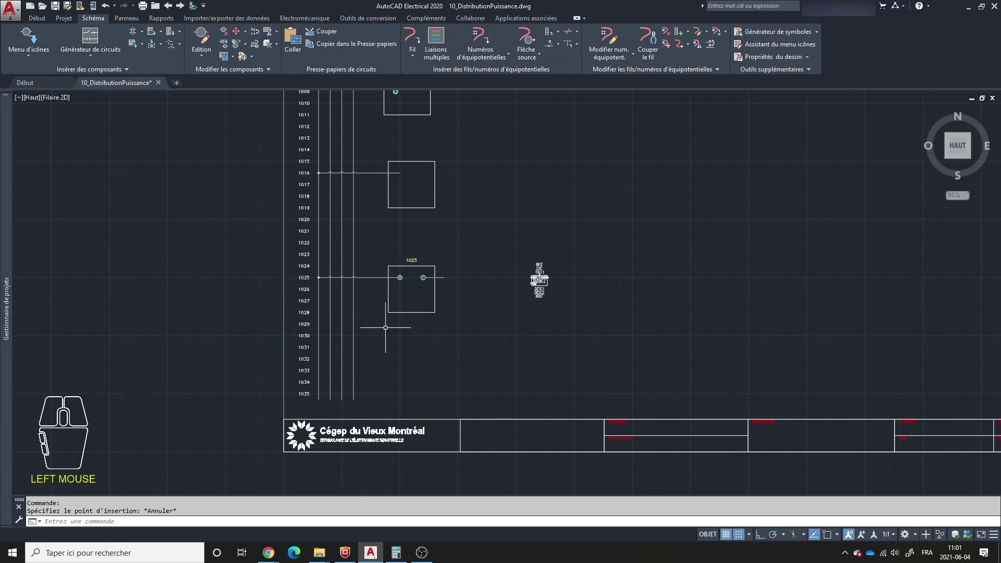
scroll(383, 313, "up", 2)
middle_click_drag(383, 313, 417, 332)
scroll(457, 335, "up", 2)
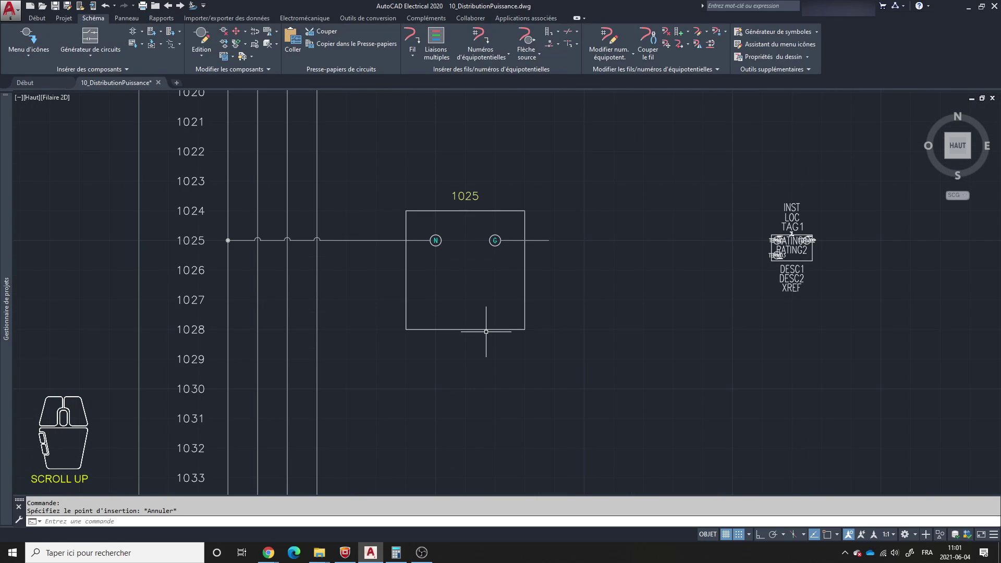
left_click(223, 31)
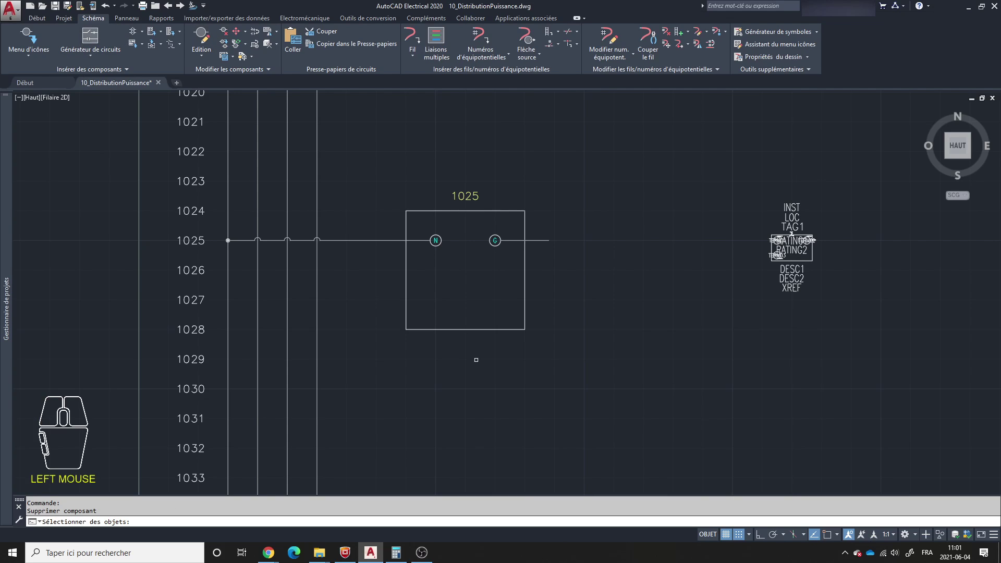
left_click(495, 330)
right_click(495, 330)
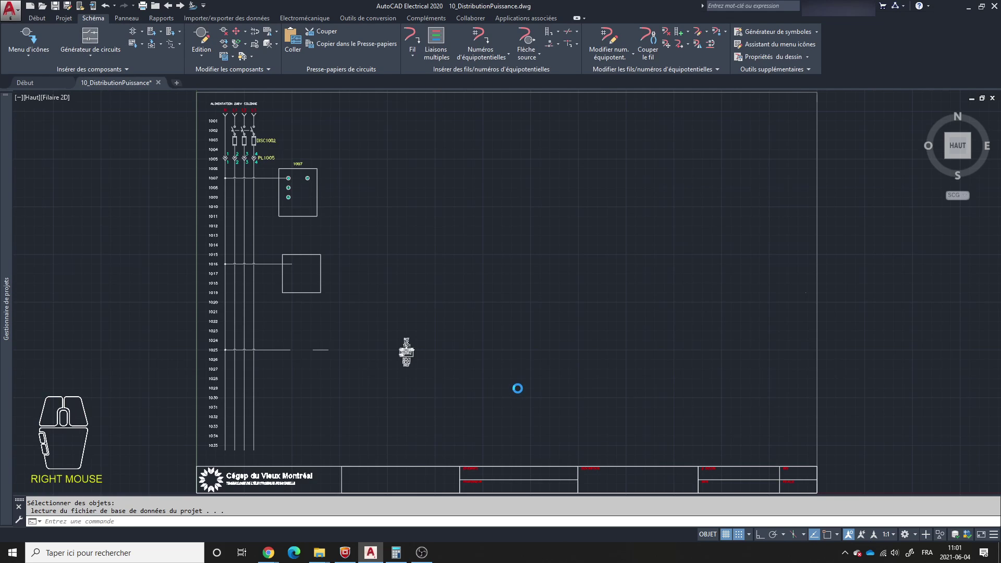
left_click(484, 297)
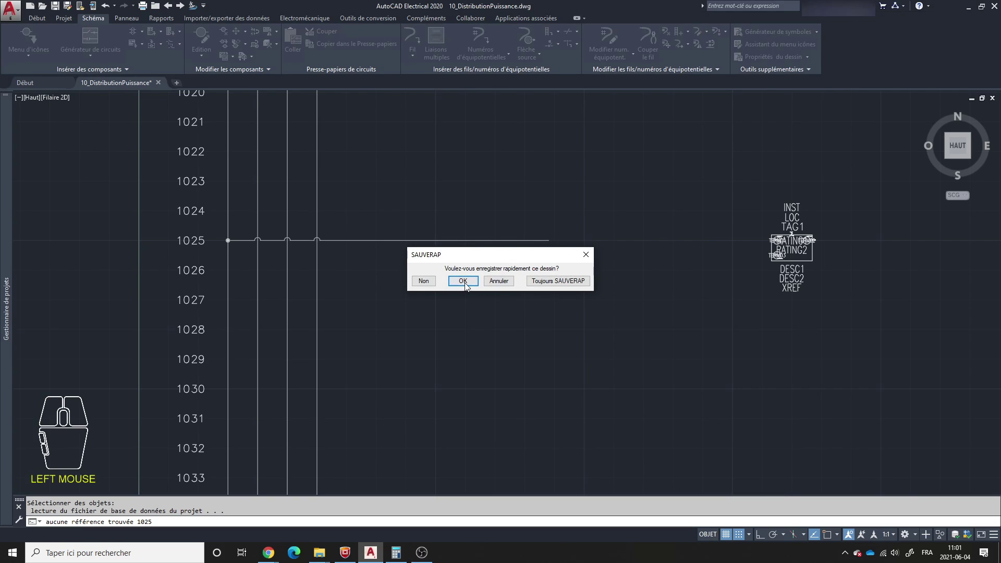
left_click(462, 282)
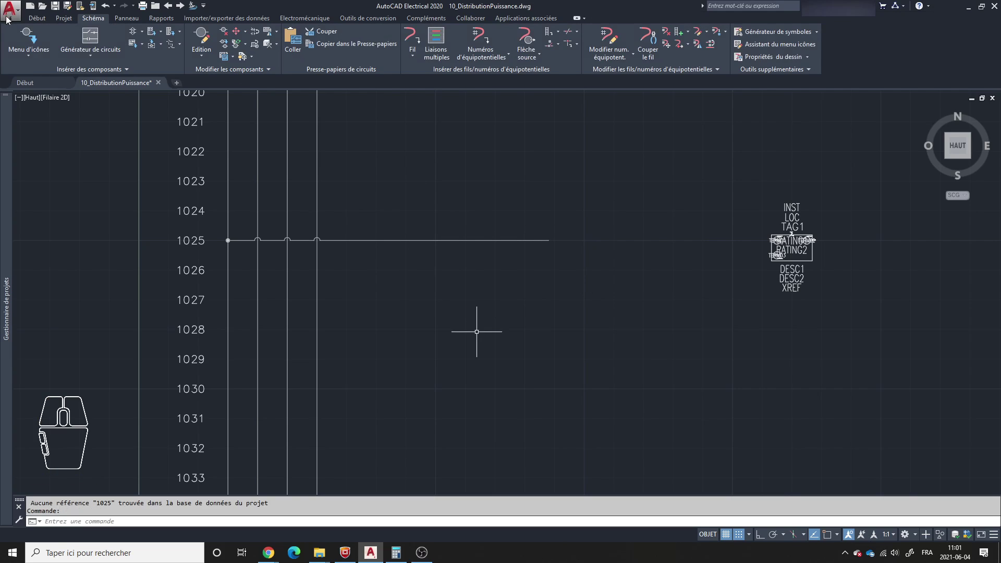
- Insert the symbol file HDV1_004.dwg on the line 1025 wire and accept the proposed component data
left_click(30, 38)
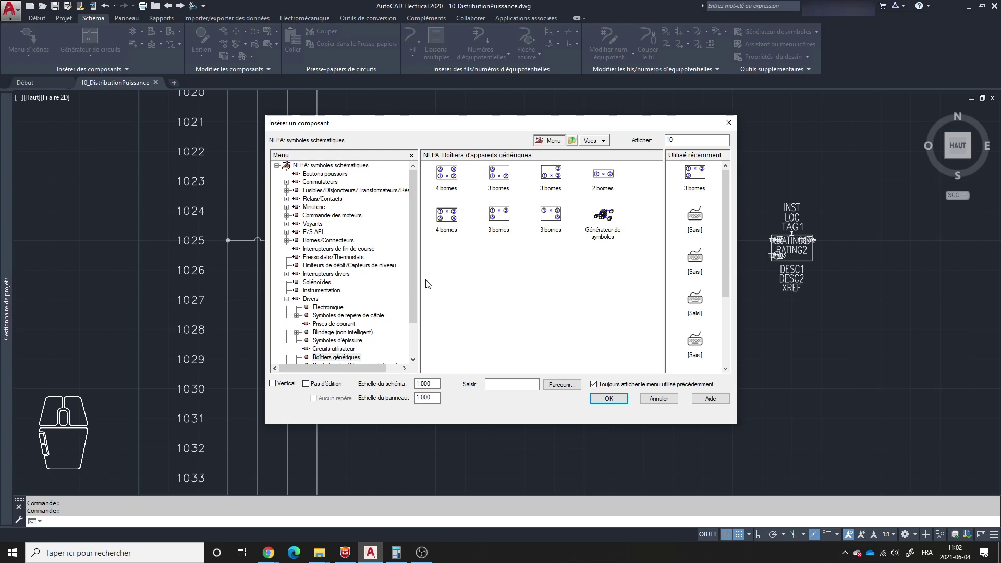
left_click(562, 388)
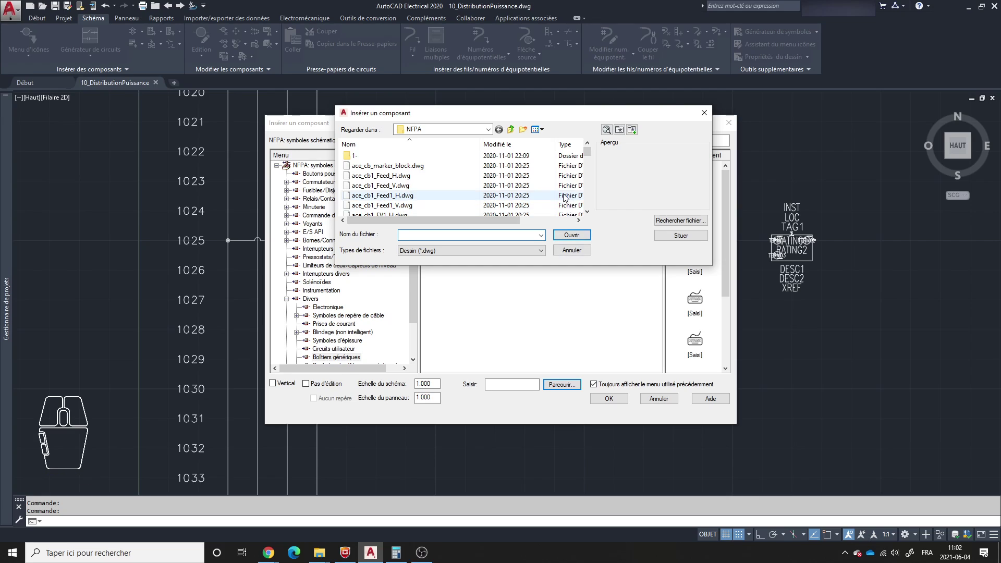
left_click(447, 233)
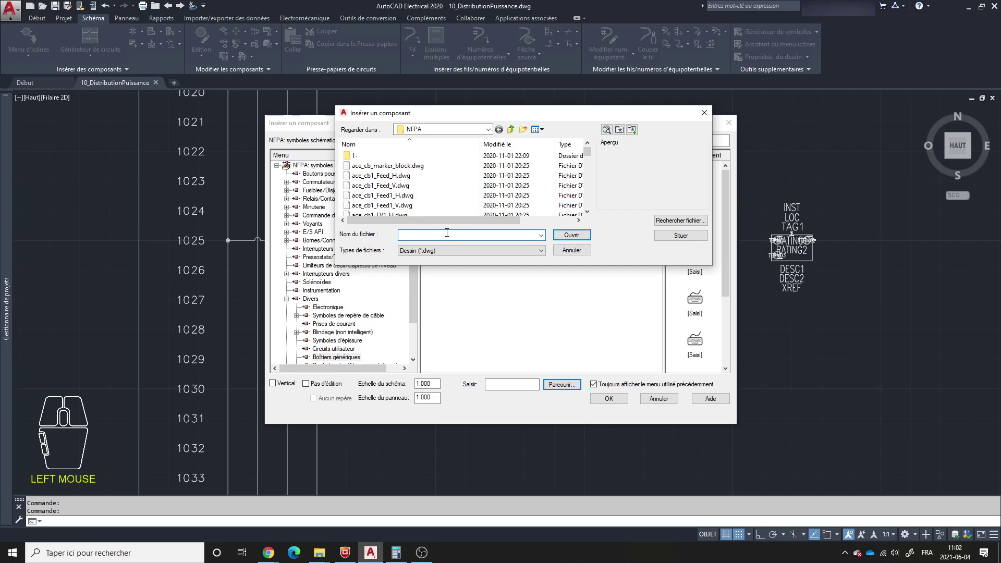
type("hdv")
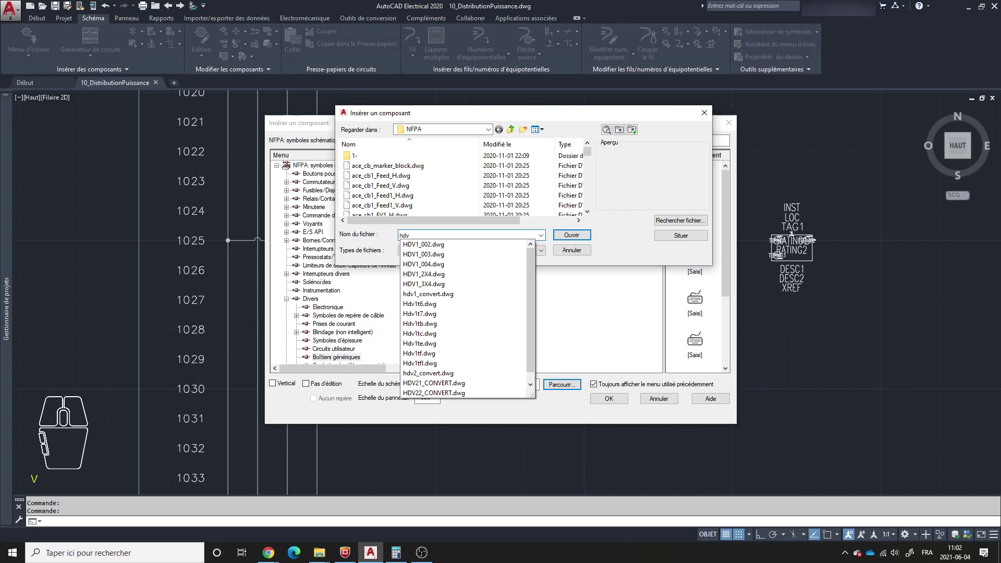
left_click(424, 264)
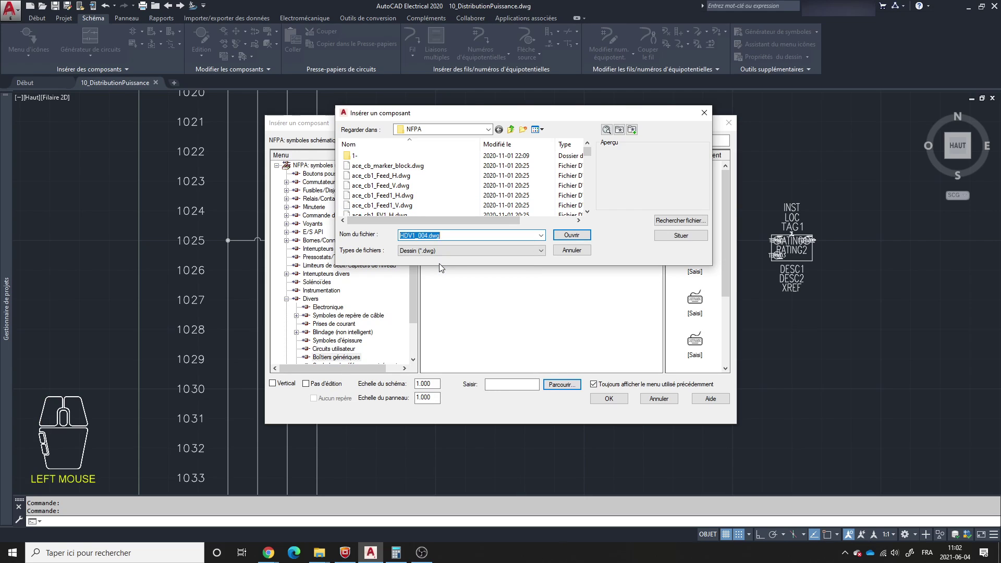
left_click(572, 235)
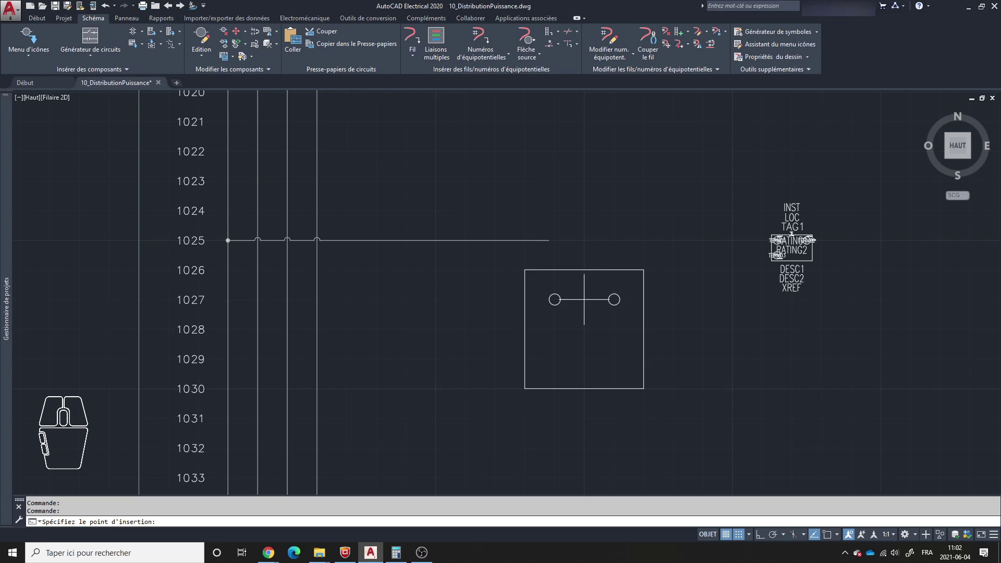
scroll(459, 255, "down", 4)
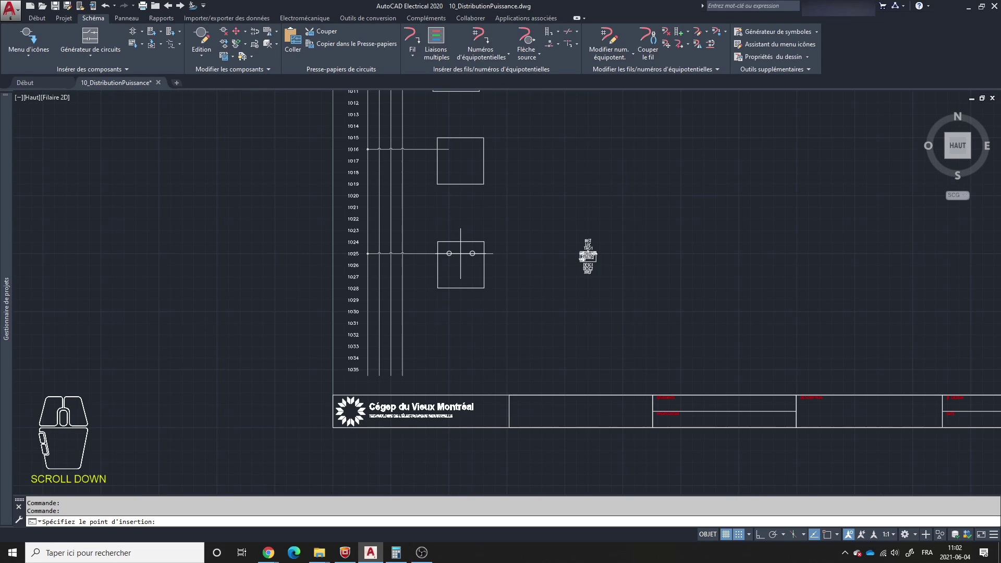
left_click(462, 254)
left_click(538, 402)
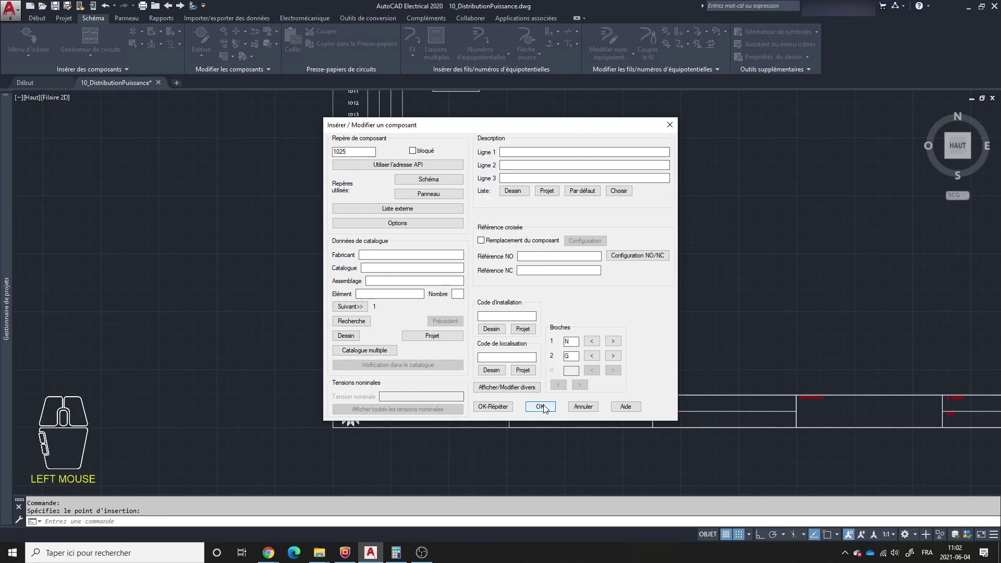
scroll(476, 284, "up", 3)
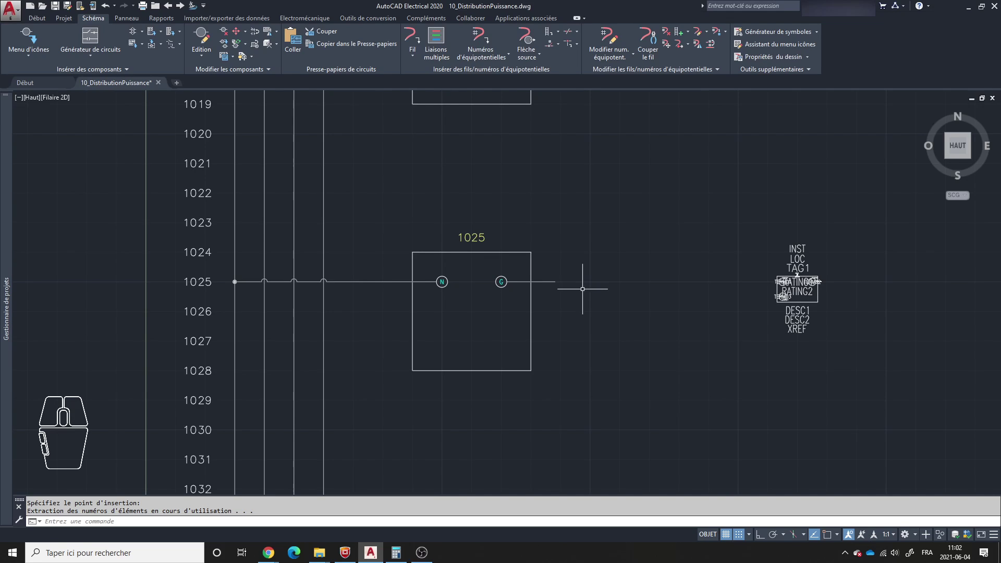
key("Escape")
scroll(588, 286, "down", 2)
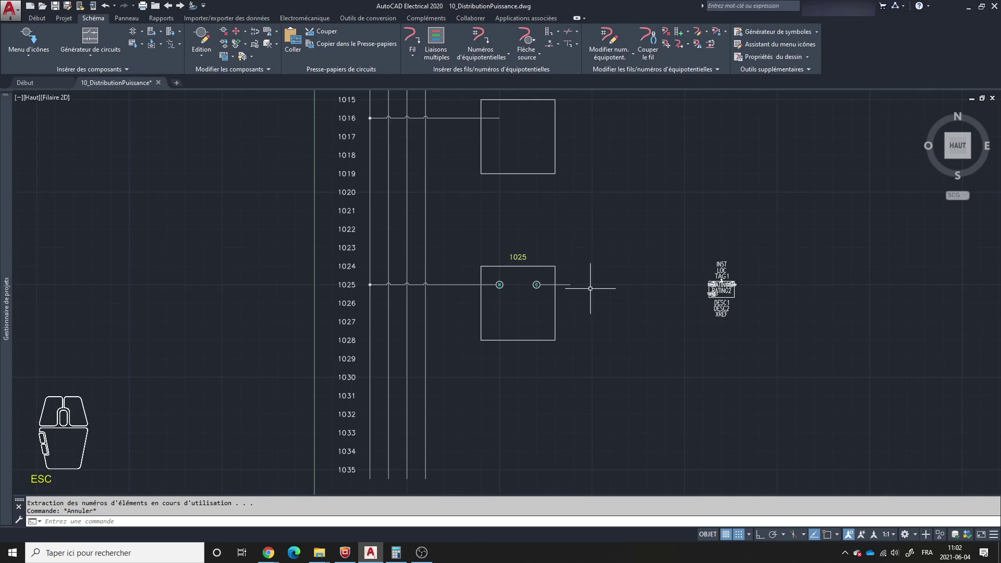
- Delete the newly inserted box from line 1025, running the related-component search and quick-saving the drawing
left_click(225, 32)
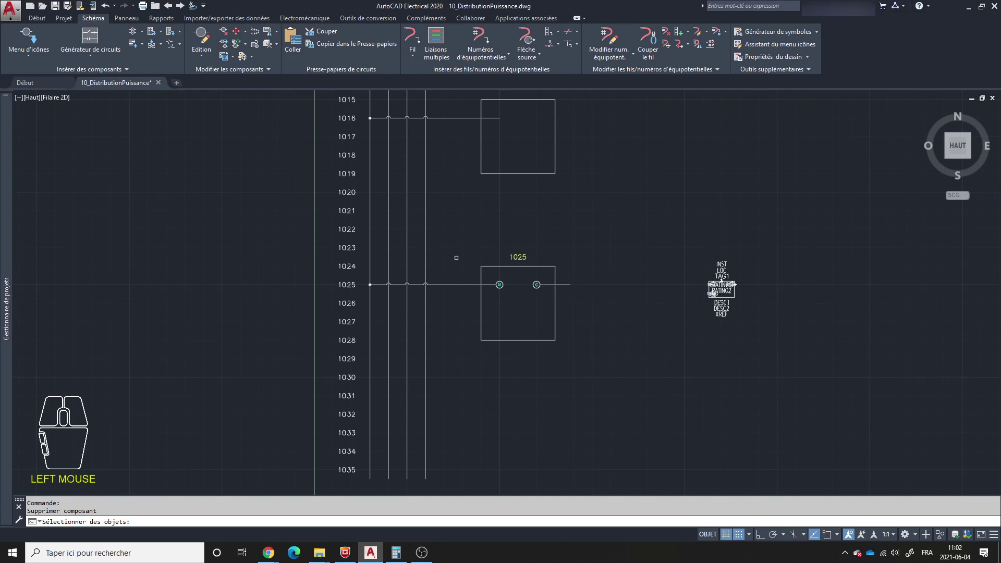
left_click(542, 267)
right_click(542, 267)
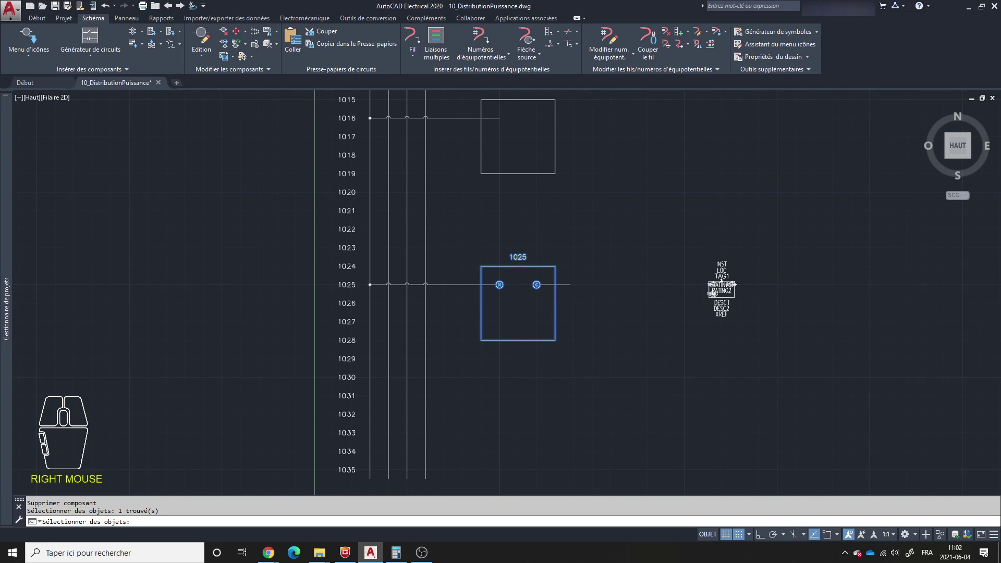
left_click(487, 300)
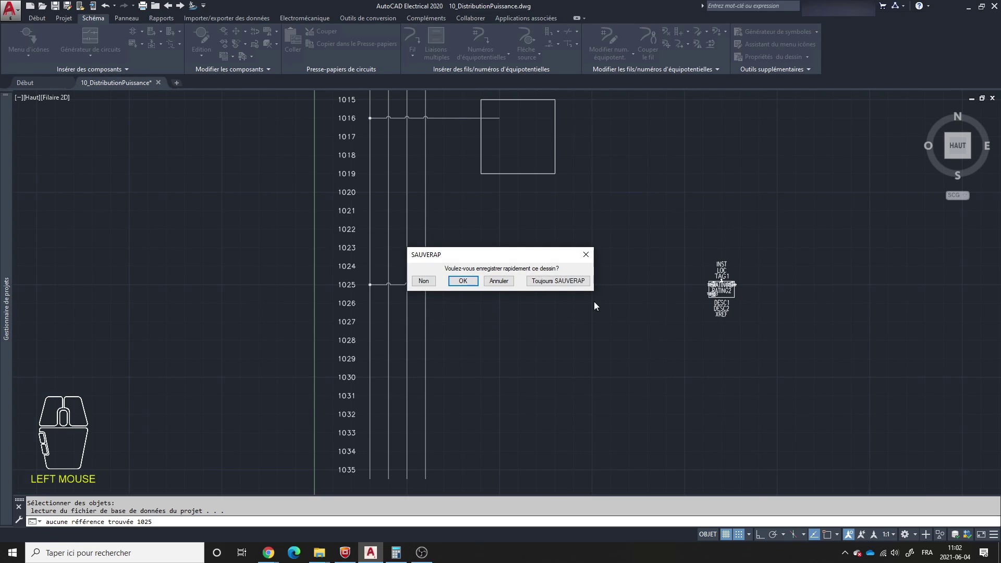
left_click(466, 285)
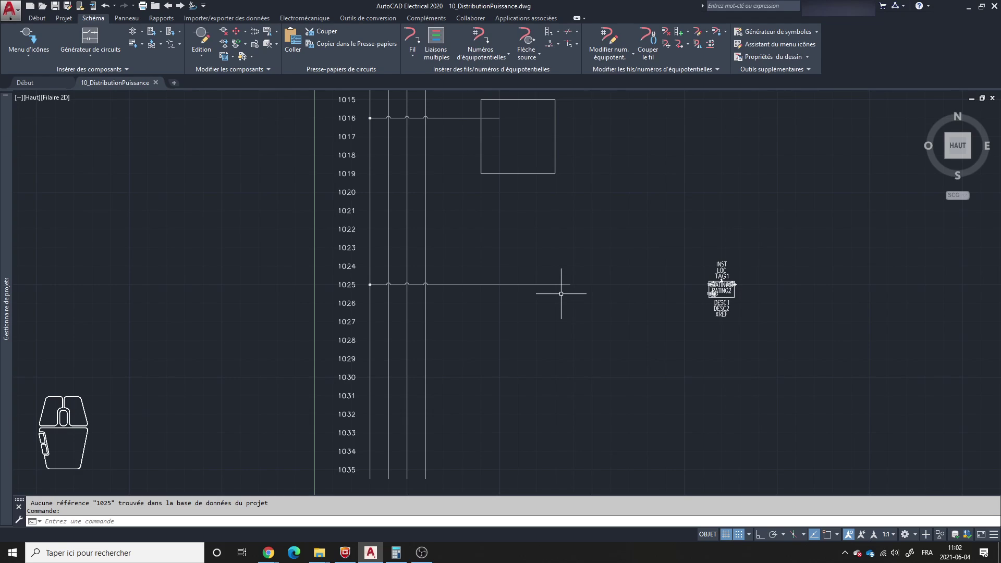
- Examine the unused block HDV1_004 among the purgeable items, then close Purge without removing anything
type("purger")
key("Return")
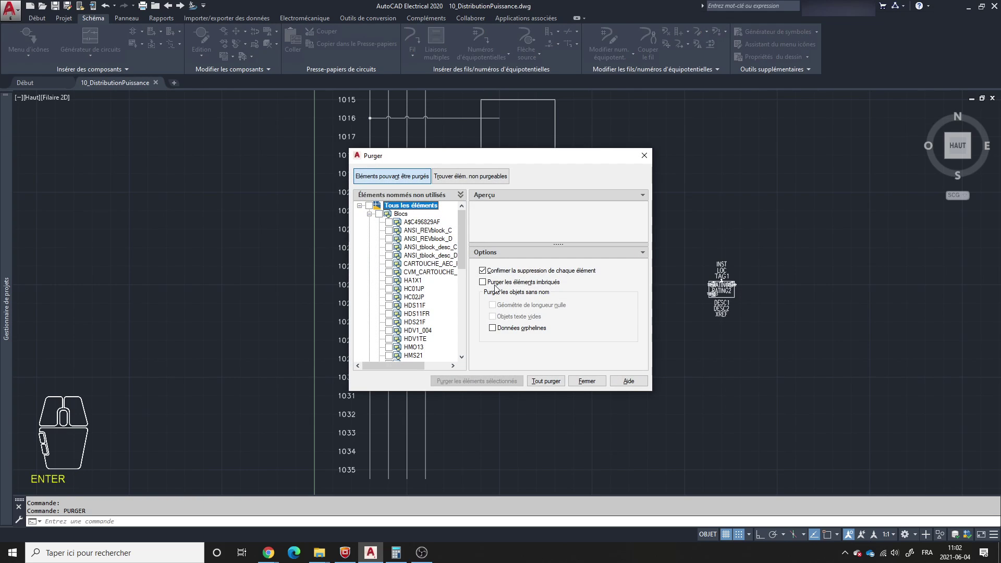
left_click(417, 330)
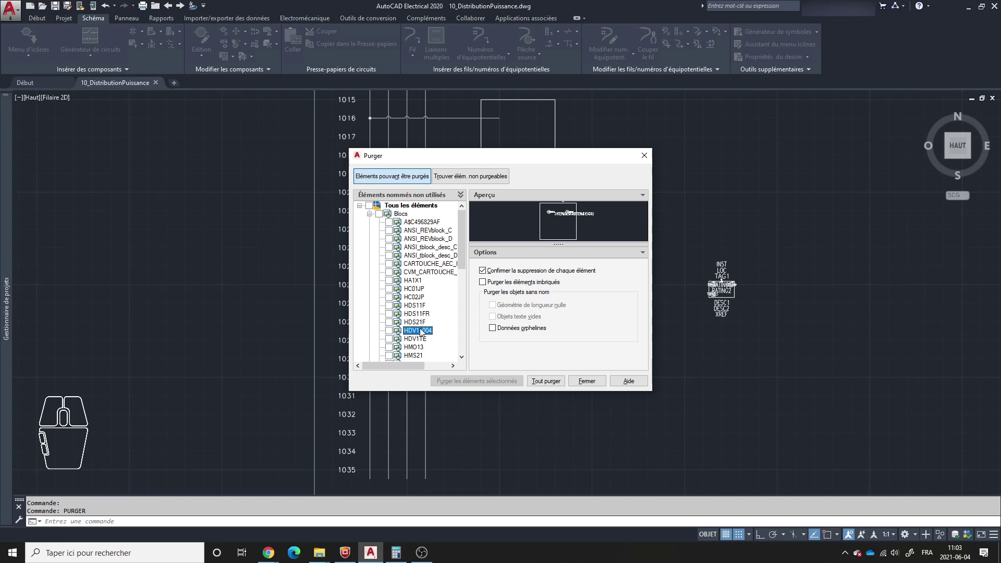
left_click(586, 381)
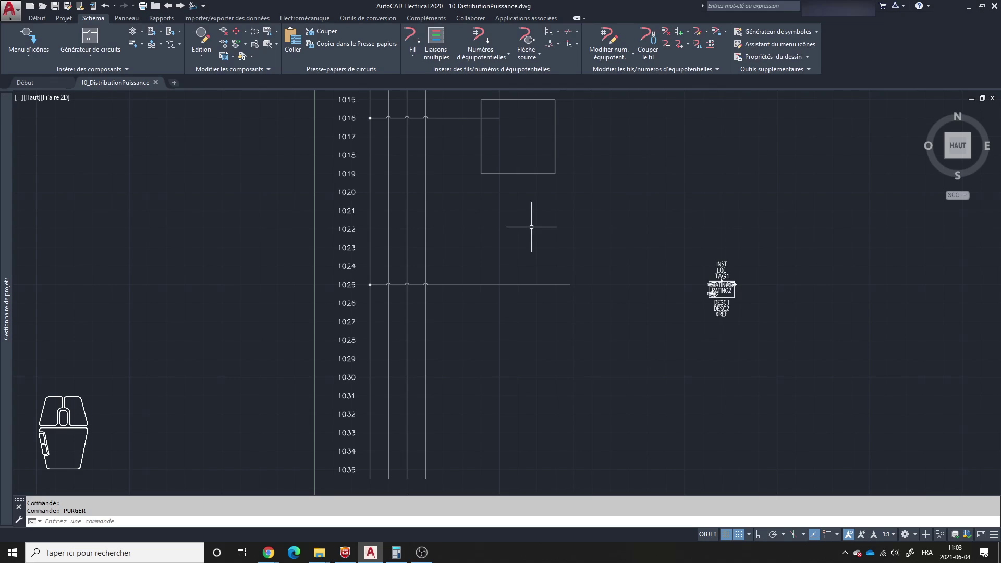
- Purge only the unused block definition HDV1_004 from the drawing and close Purge
left_click(955, 18)
type("purge")
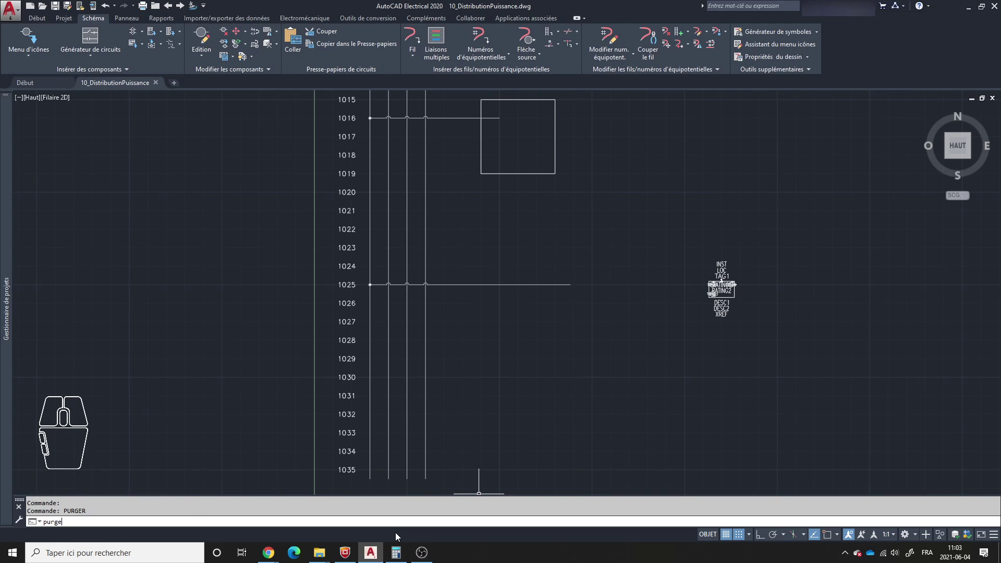
key("Return")
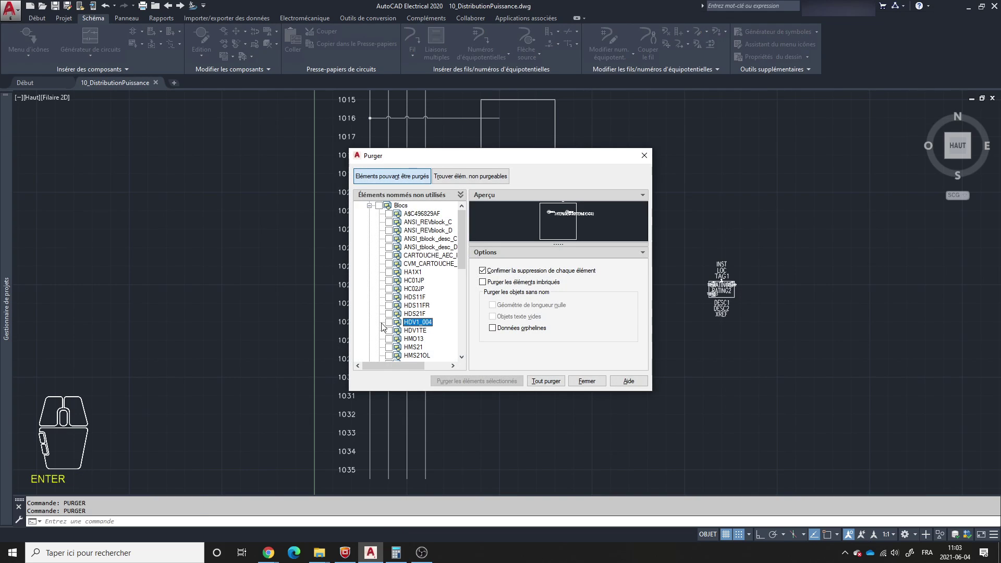
left_click(389, 323)
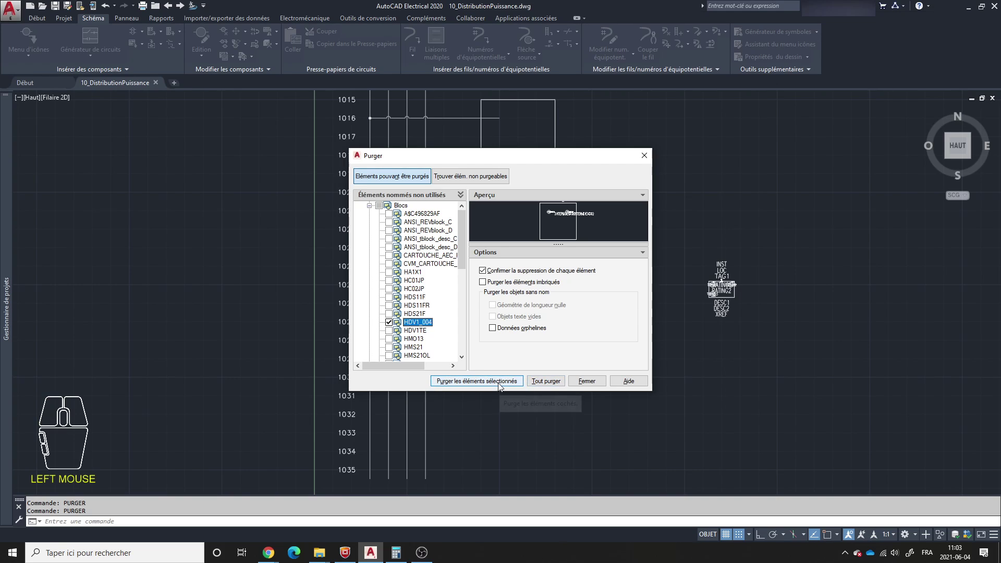
left_click(499, 384)
left_click(488, 260)
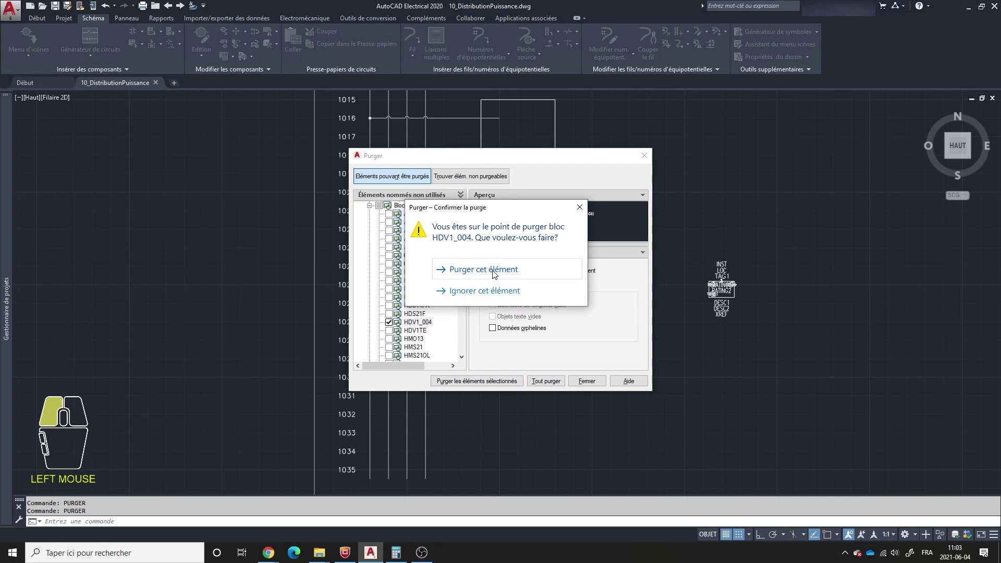
left_click(586, 381)
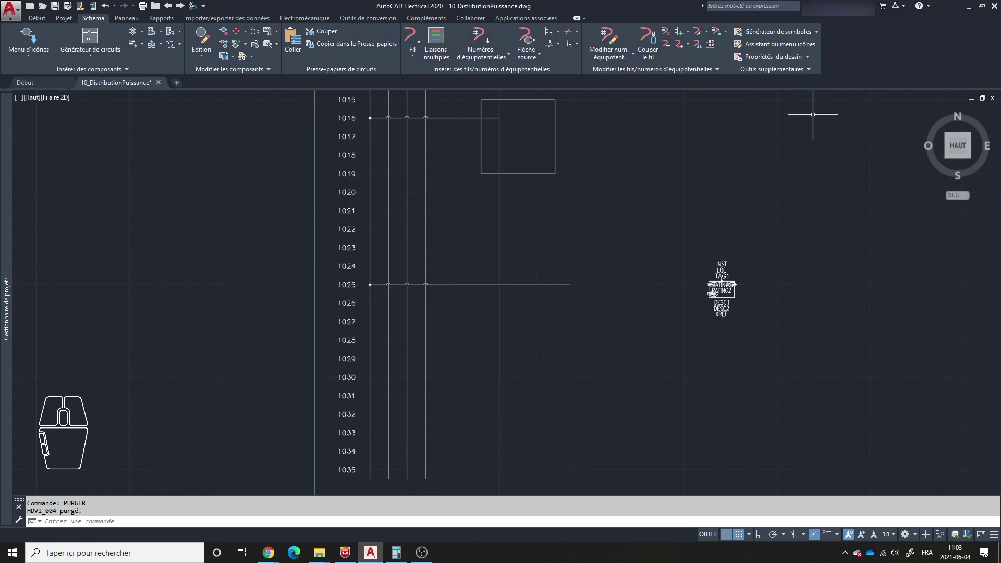
key("Escape")
- Insert a fresh copy of HDV1_004.dwg from the NFPA library on the line 1025 wire, accepting the proposed component data
left_click(31, 61)
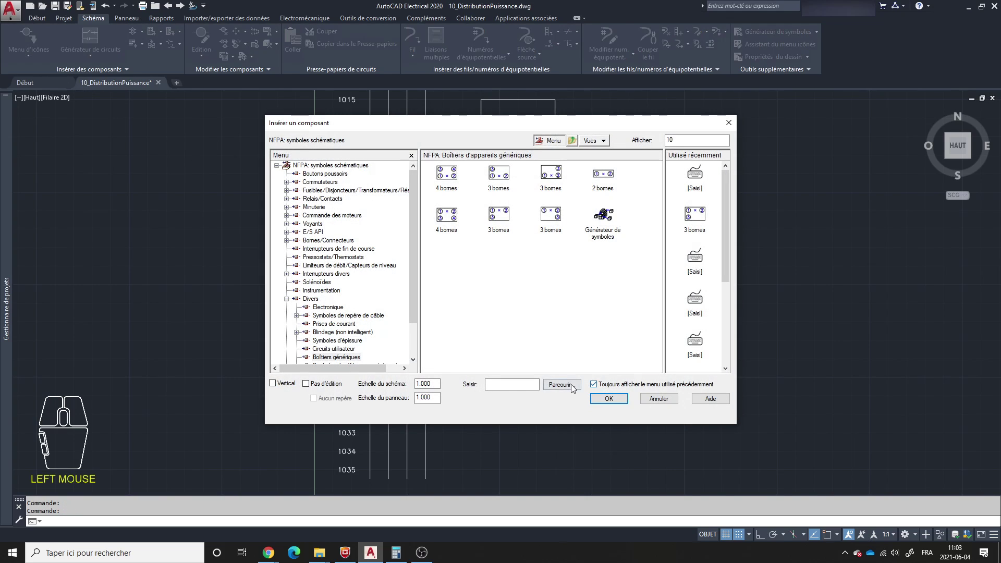
left_click(568, 388)
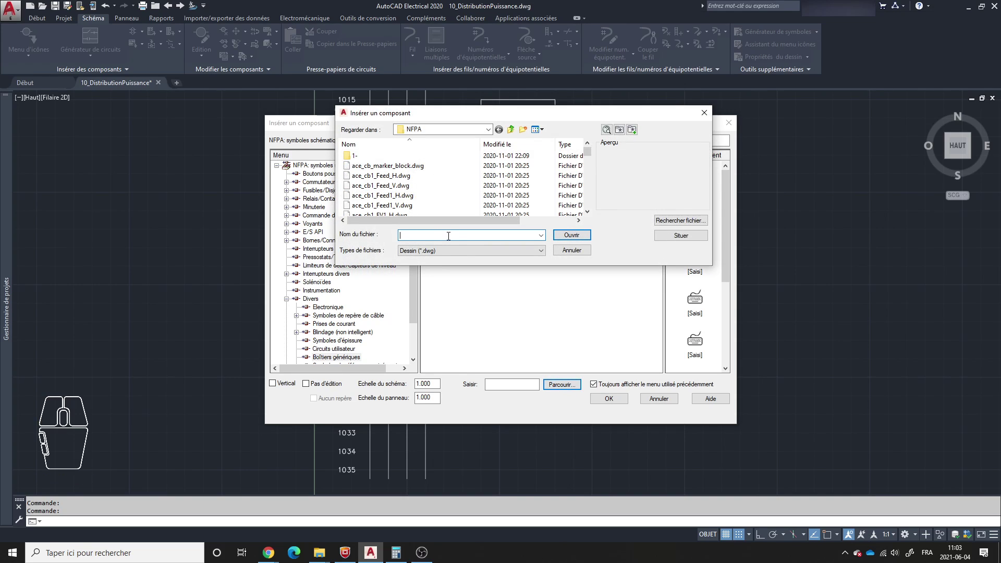
type("hdv")
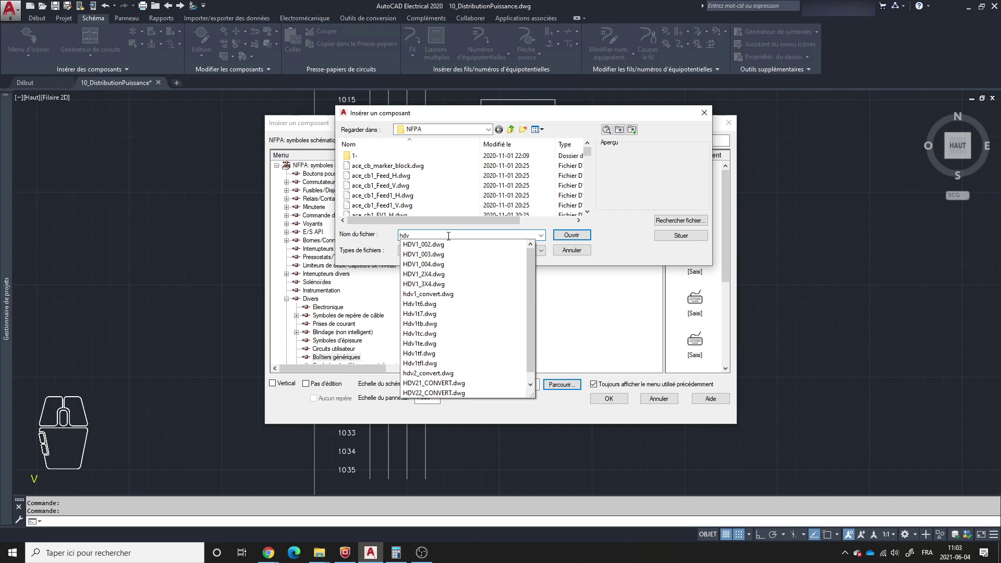
left_click(441, 265)
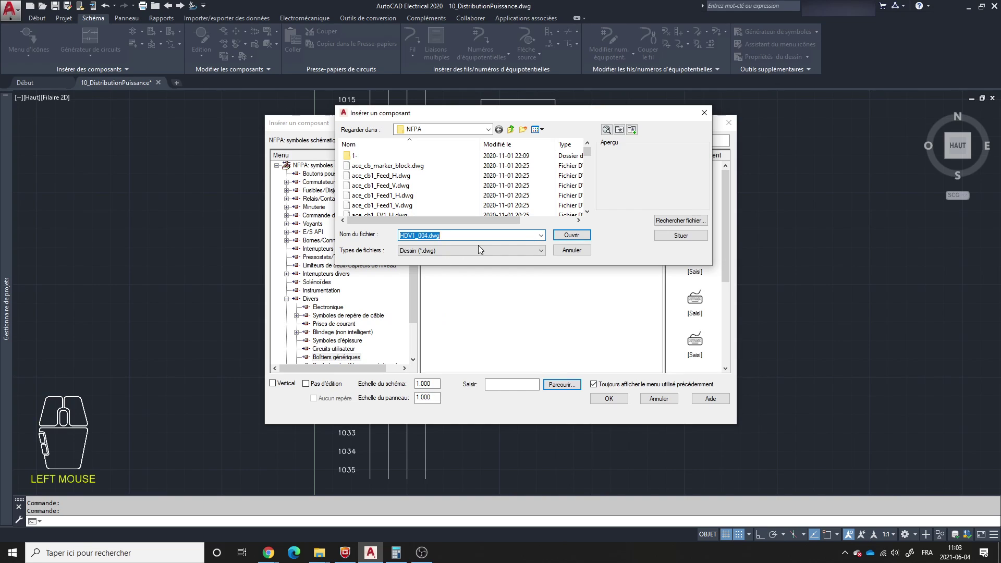
left_click(571, 235)
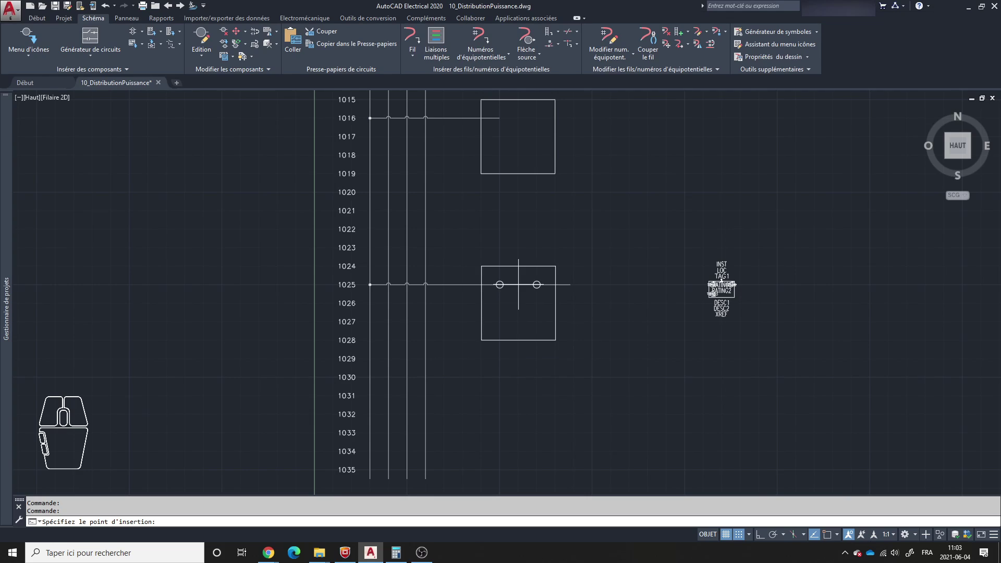
left_click(518, 285)
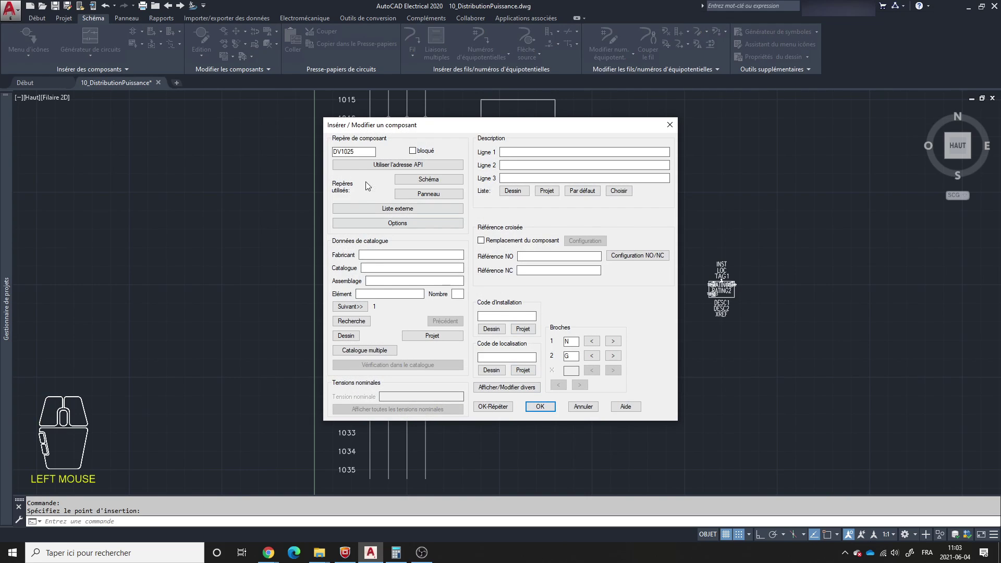
left_click(540, 407)
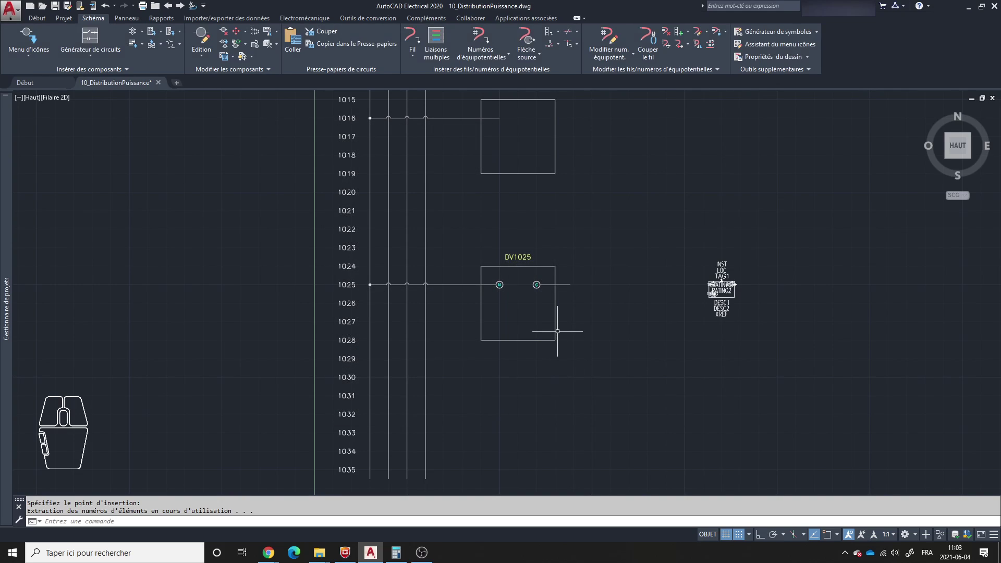